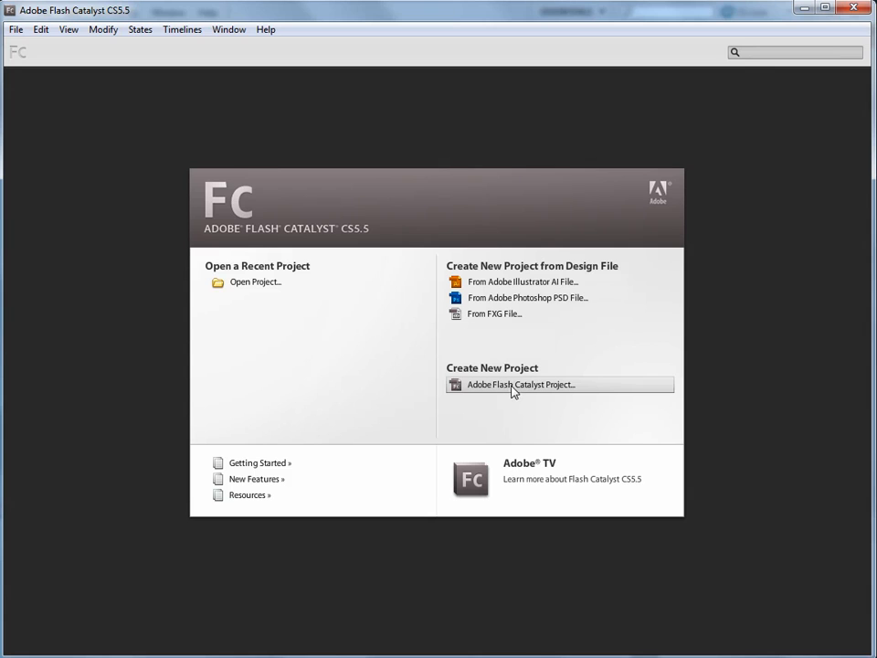
Step: Create a default 800 by 600 Flash Catalyst project and a new ActionScript 3.0 document in Flash Professional
left_click(503, 385)
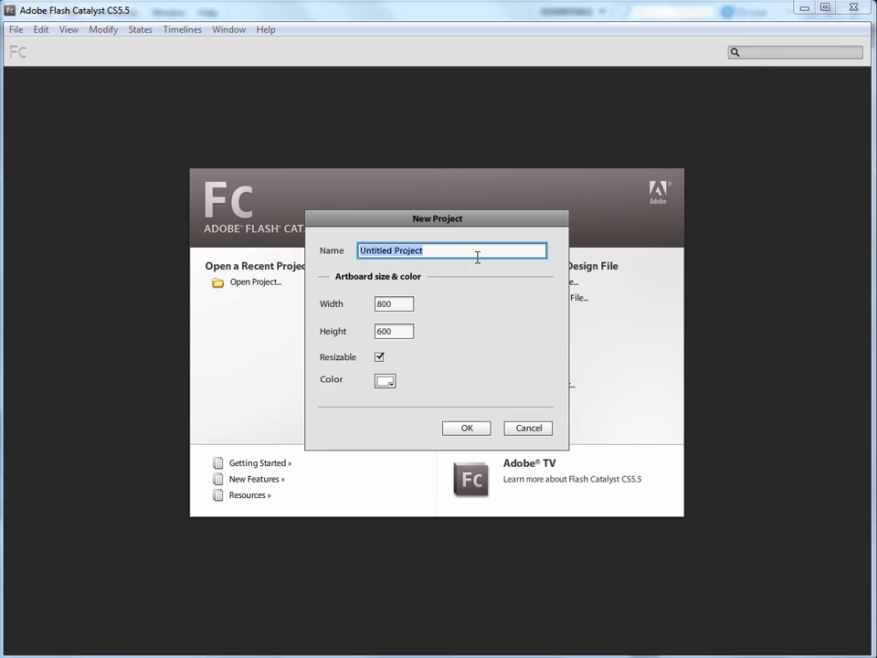
left_click(472, 433)
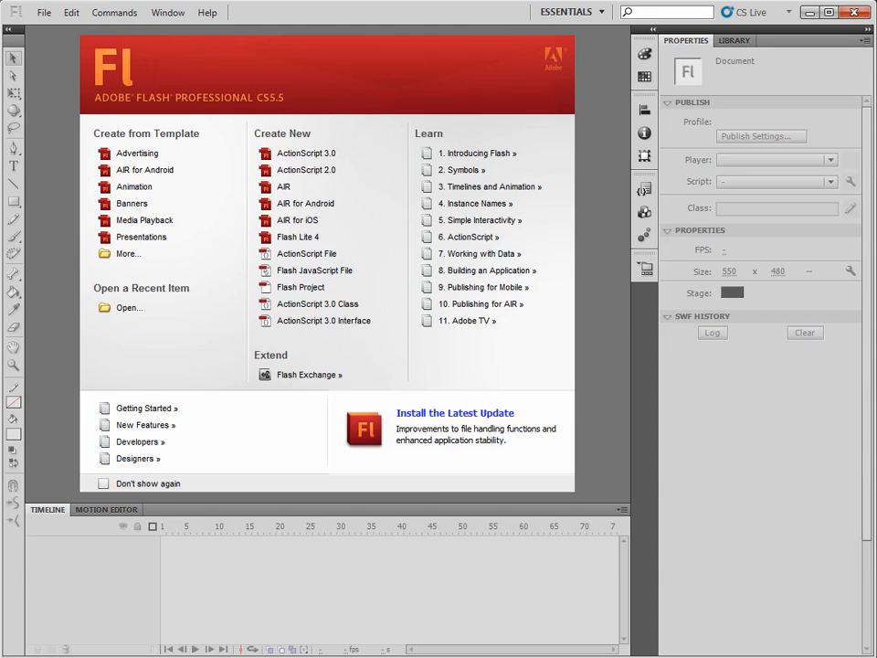
left_click(311, 157)
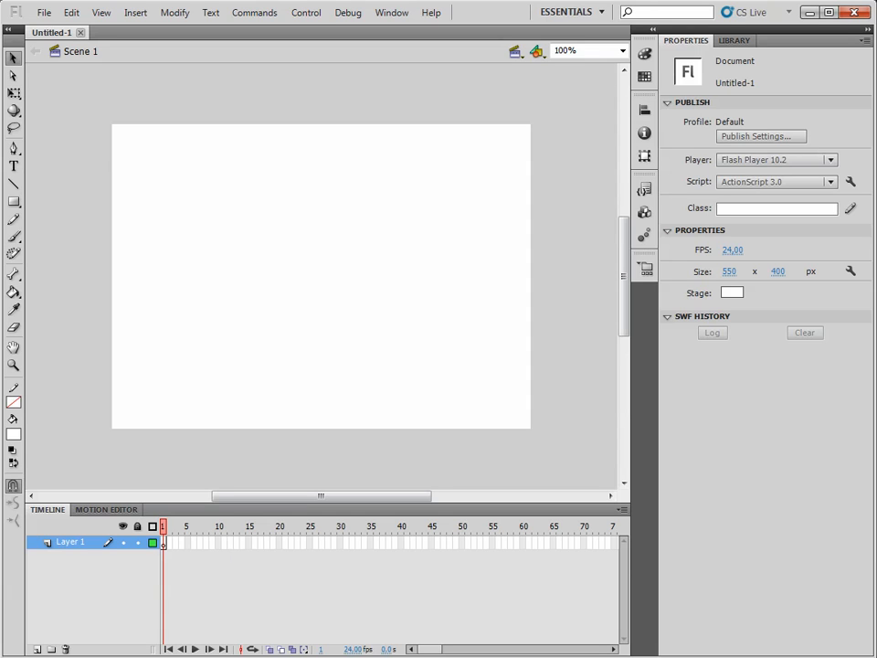
Step: Switch back to Flash Catalyst and expand the Timelines area below the artboard
key("alt+Tab")
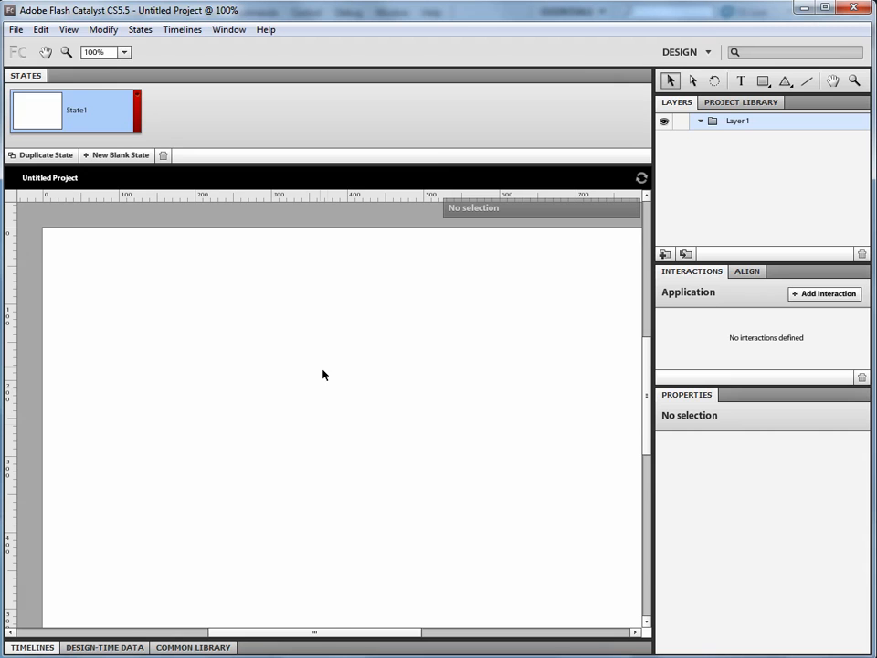
left_click(316, 651)
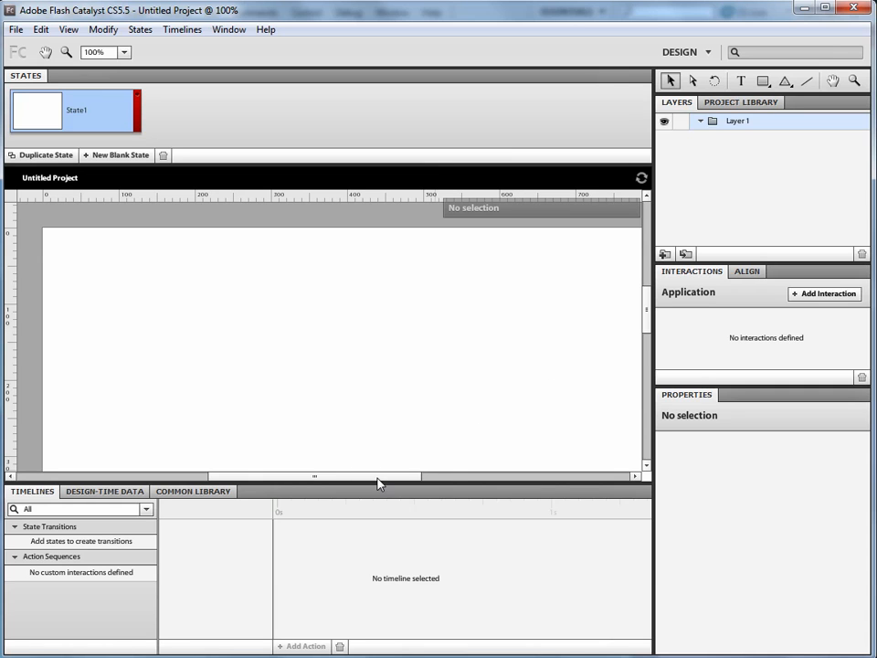
left_click_drag(378, 481, 378, 471)
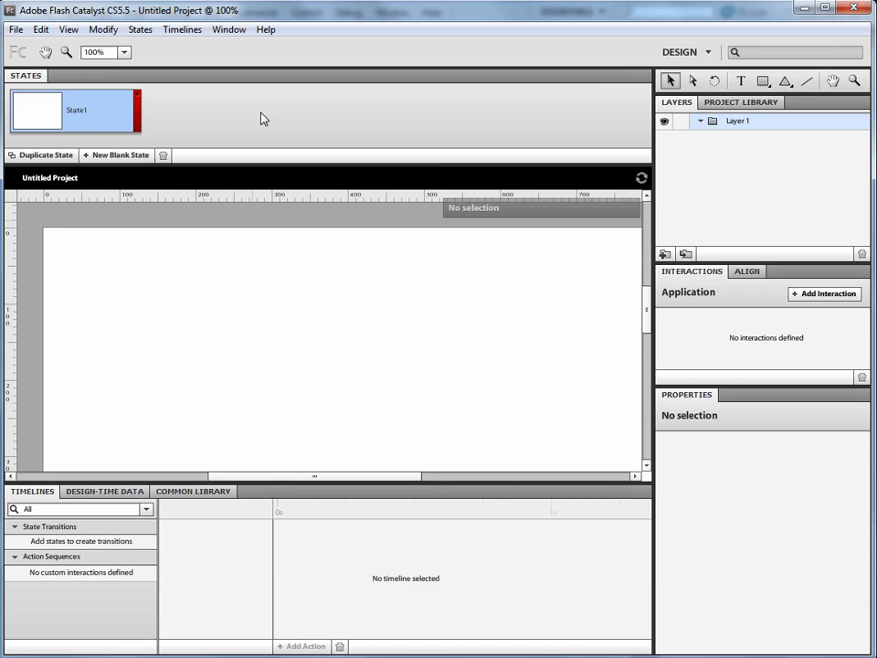
Step: Keep adding blank states up to the limit of 20 states and dismiss the limit notice
left_click(114, 156)
left_click(114, 157)
left_click(114, 157)
left_click(114, 156)
left_click(114, 156)
left_click(114, 156)
left_click(114, 157)
left_click(114, 156)
left_click(115, 156)
left_click(114, 157)
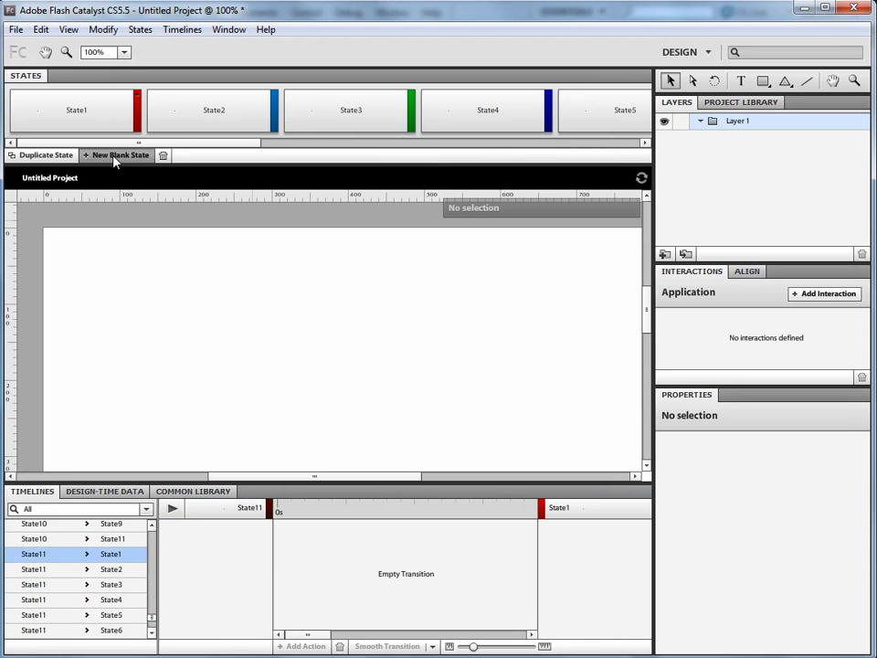
left_click(114, 157)
left_click(114, 156)
left_click(114, 156)
left_click(114, 157)
left_click(114, 157)
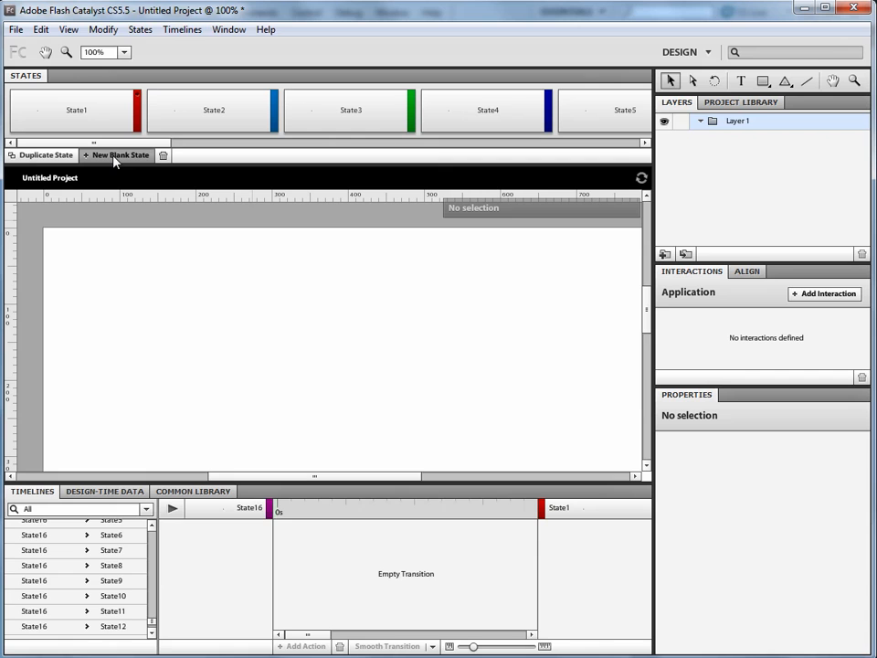
left_click(114, 156)
left_click(114, 157)
left_click(114, 156)
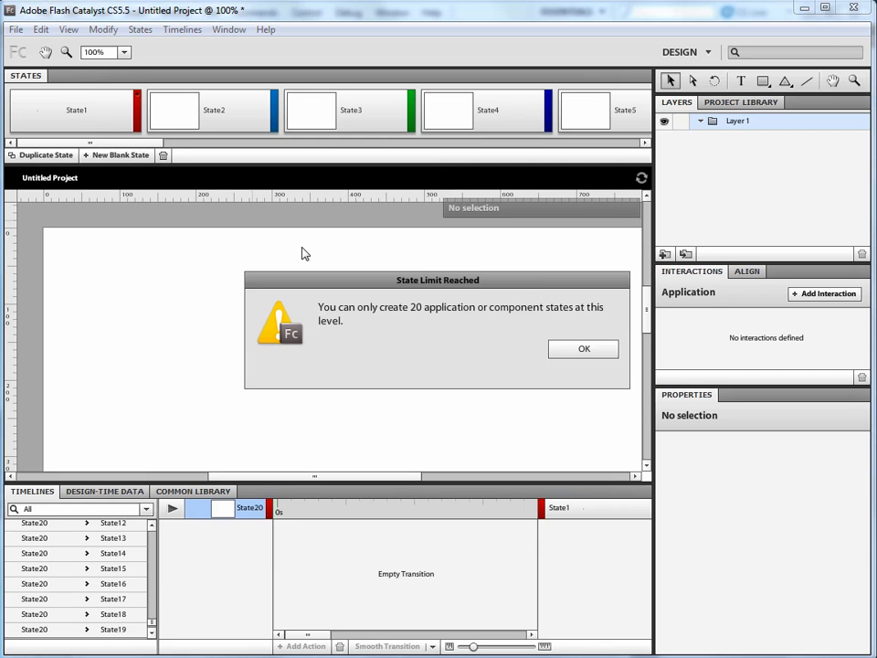
left_click_drag(470, 283, 361, 274)
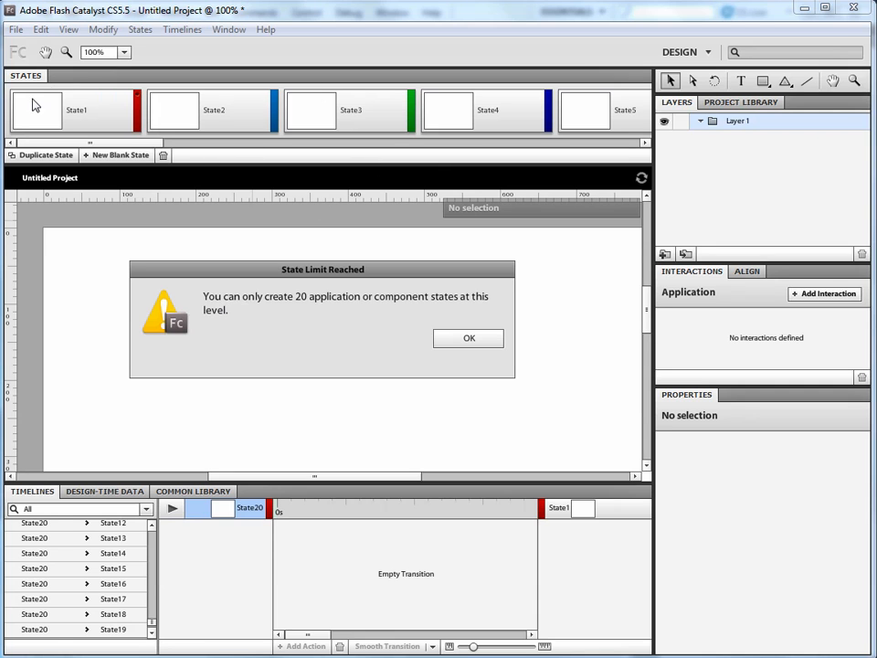
left_click(469, 339)
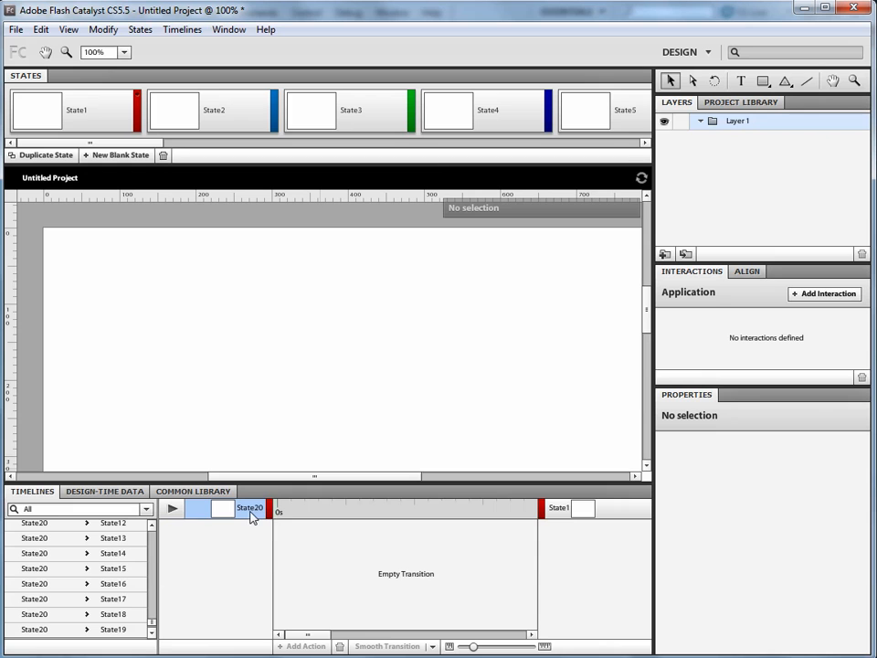
Step: Undo the creation of all added blank states, back to State1 alone
mouse_move(254, 476)
left_mouse_down()
mouse_move(54, 475)
mouse_move(272, 477)
mouse_move(262, 477)
left_mouse_up()
key("ctrl+z")
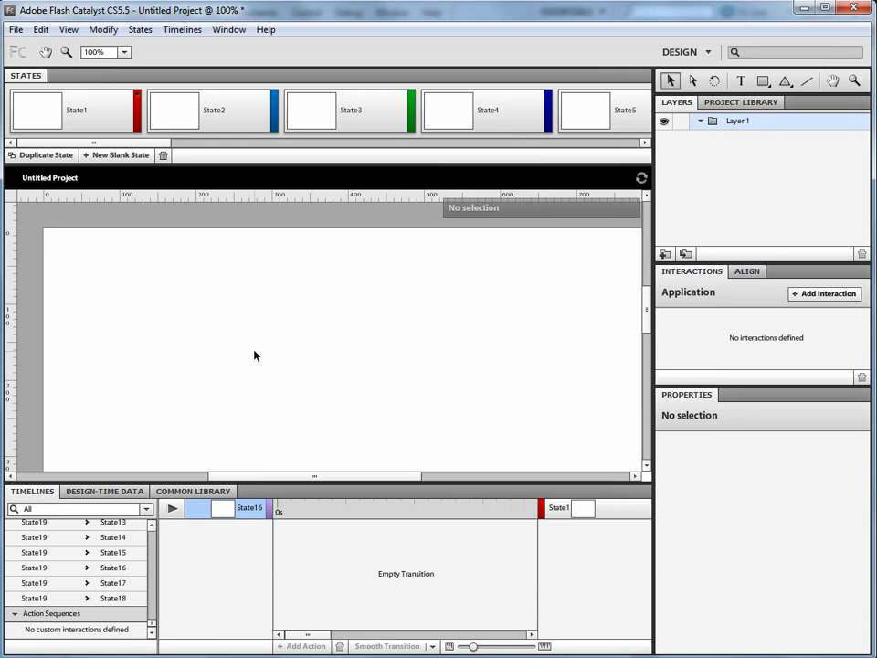
key("ctrl+z")
key("ctrl+z")
key("ctrl+z")
key("ctrl+z")
key("ctrl+z")
key("ctrl+z")
key("ctrl+z")
key("ctrl+z")
key("ctrl+z")
key("ctrl+z")
key("ctrl+z")
key("ctrl+z")
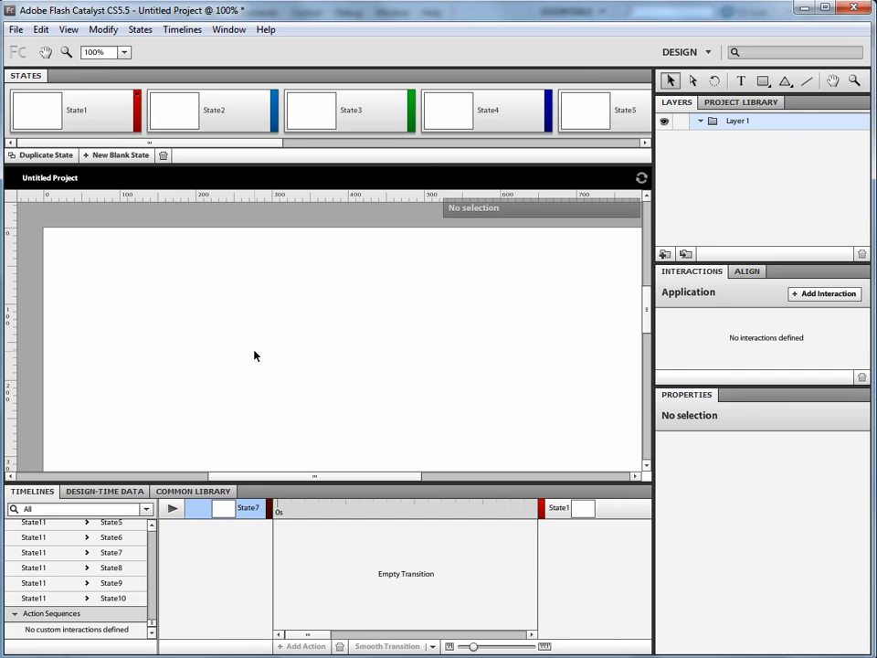
key("ctrl+z")
key("ctrl+z")
key("ctrl+z")
key("ctrl+z")
key("ctrl+z")
key("ctrl+z")
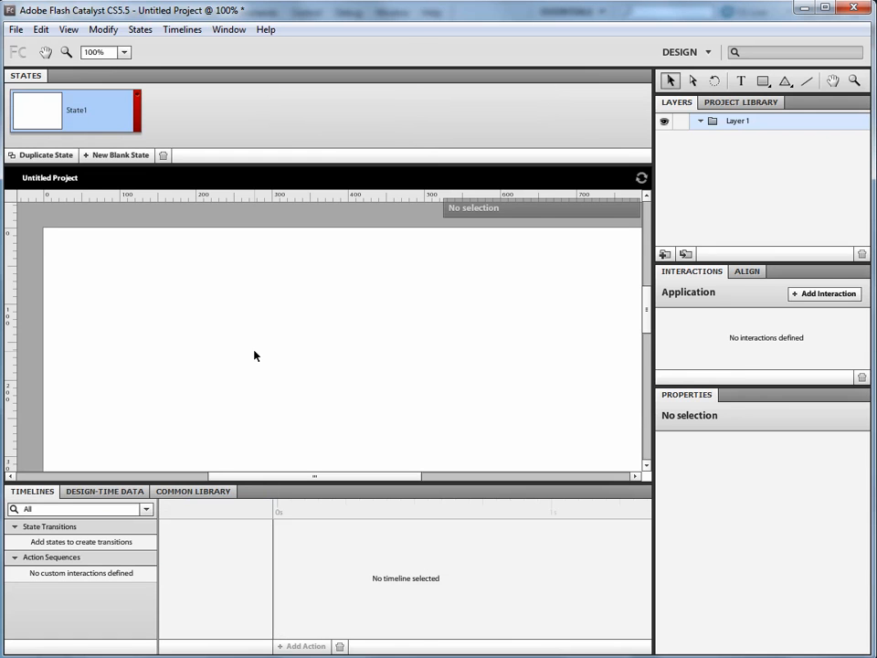
Step: Draw a rectangle about 224 by 51 near the middle of the artboard and fill it with dark red 960E0E
left_click(764, 82)
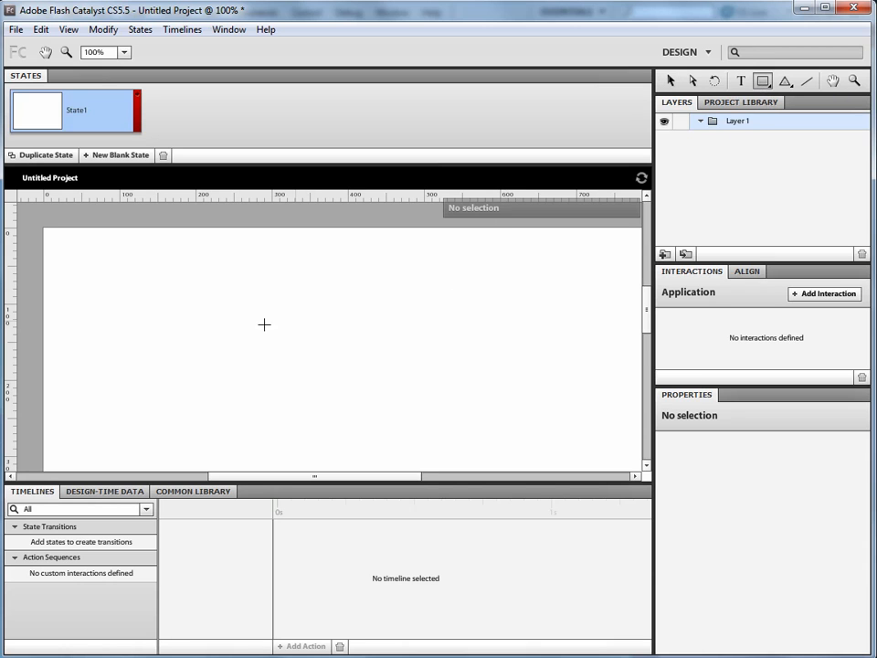
mouse_move(231, 337)
left_mouse_down()
mouse_move(301, 393)
mouse_move(400, 375)
left_mouse_up()
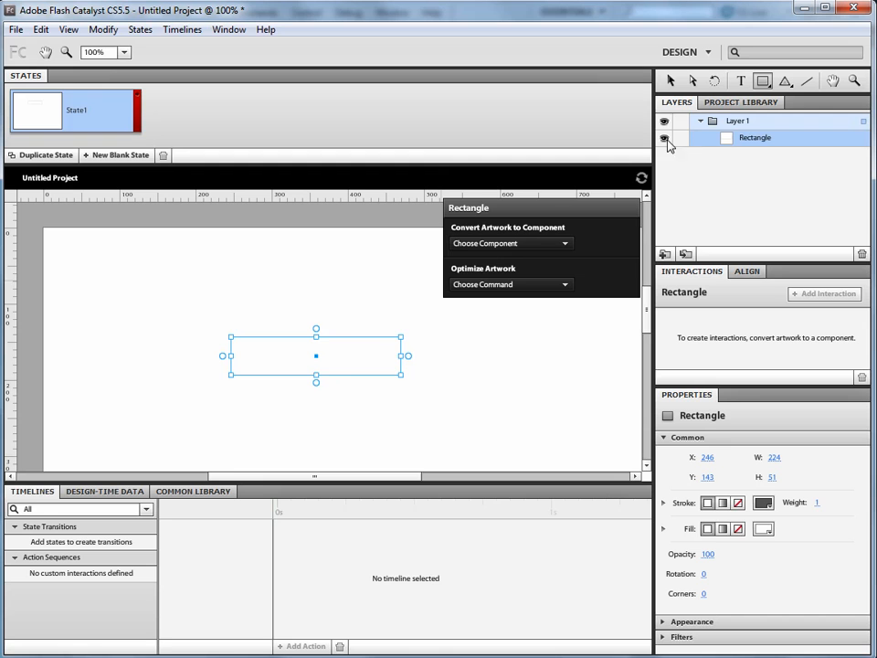
left_click(764, 530)
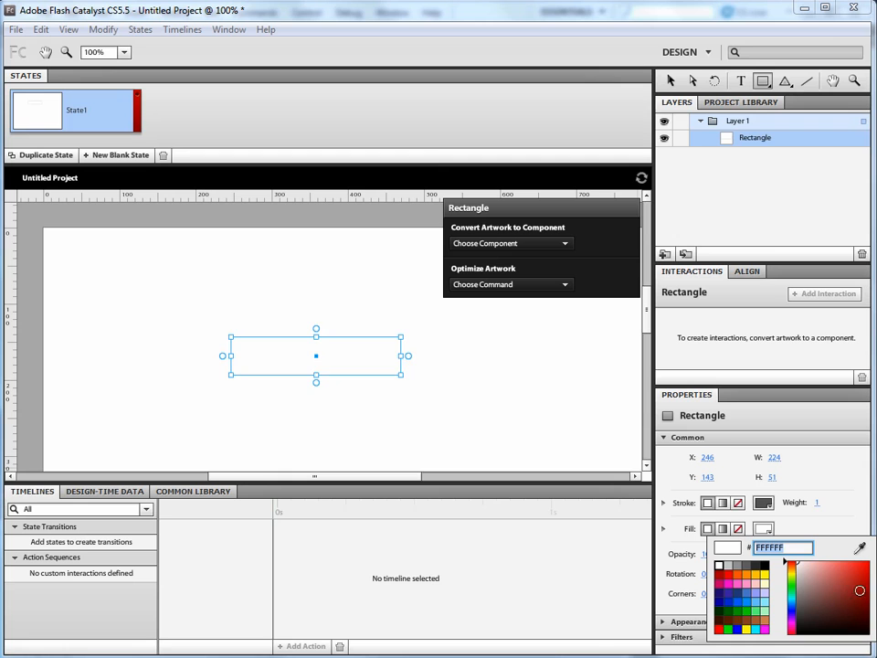
left_click(861, 591)
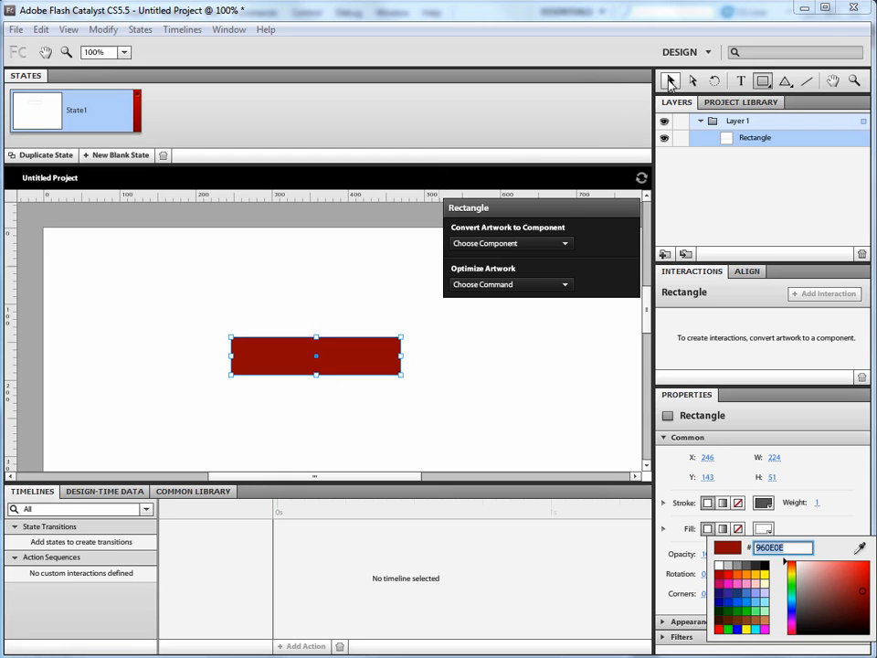
left_click(507, 399)
Step: Convert the dark red rectangle into a Button component
left_click(294, 369)
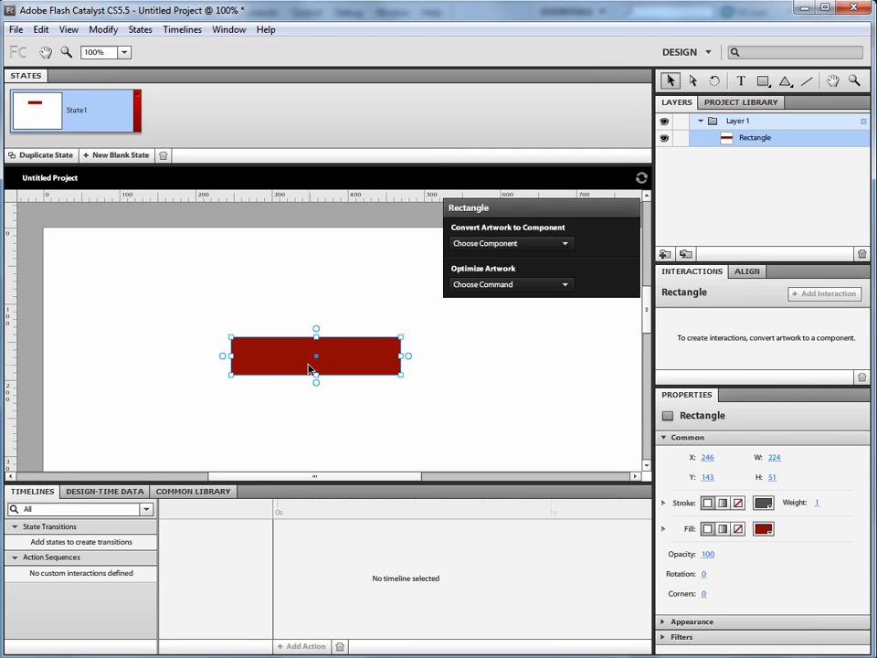
left_click(500, 243)
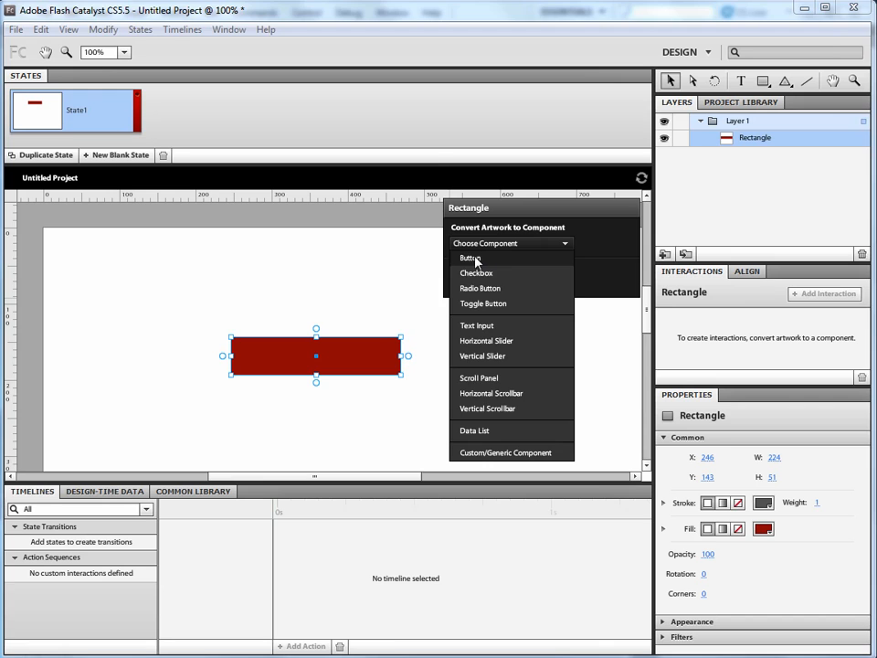
left_click(471, 259)
left_click(469, 380)
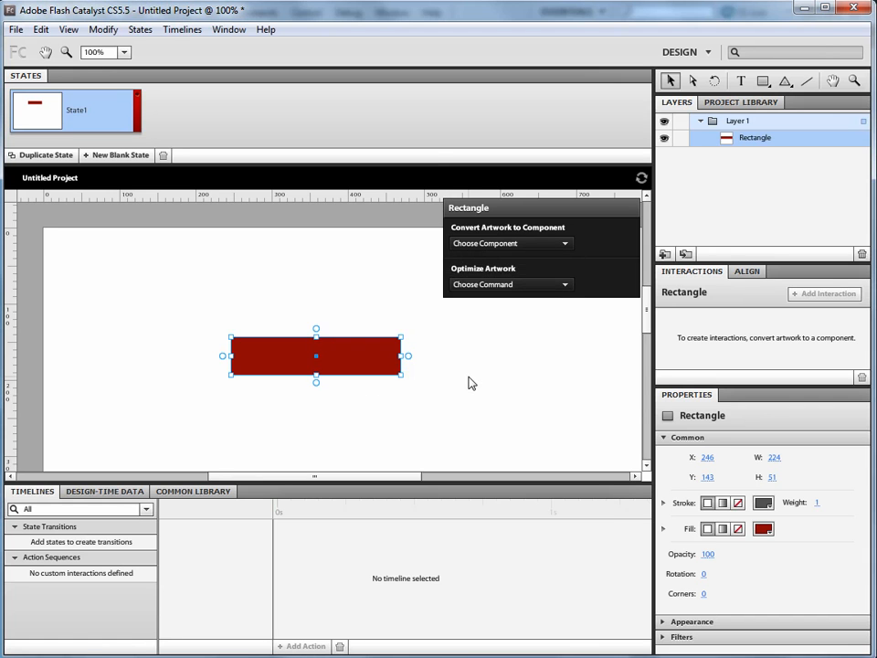
left_click(465, 357)
left_click(386, 354)
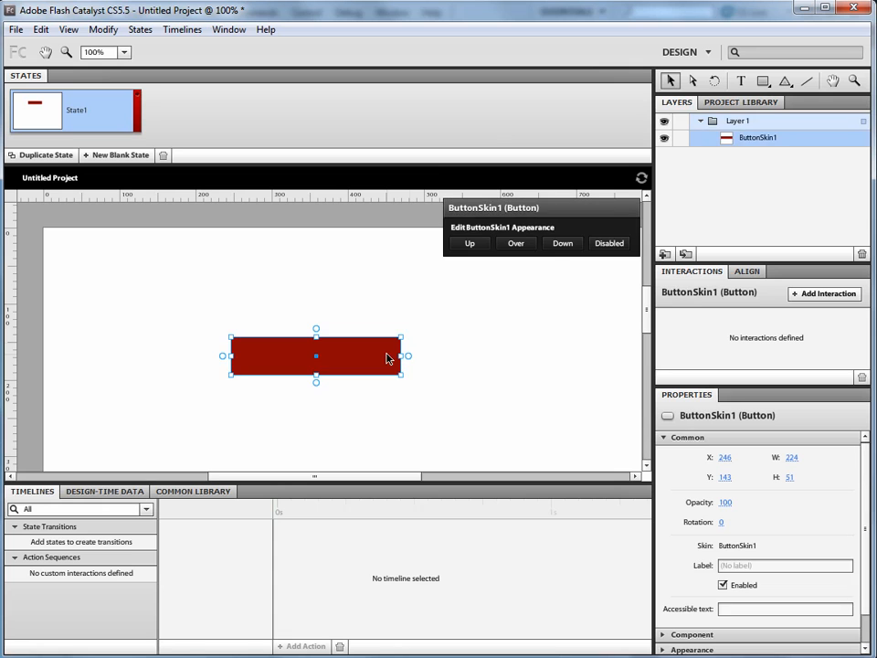
Step: Preview the button component in an enlarged project library, and return to the layer list
left_click(722, 102)
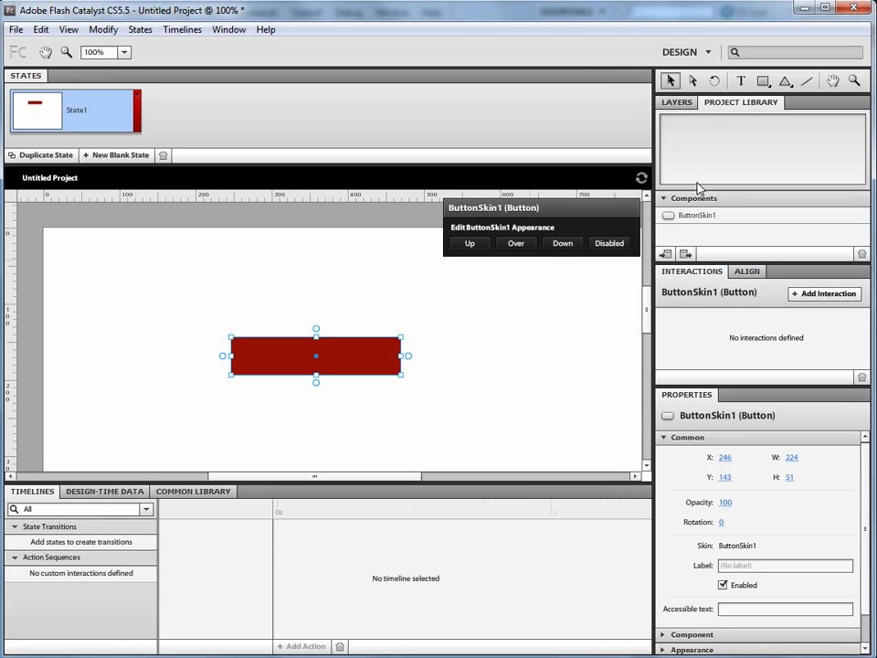
left_click_drag(735, 262, 735, 310)
left_click(704, 217)
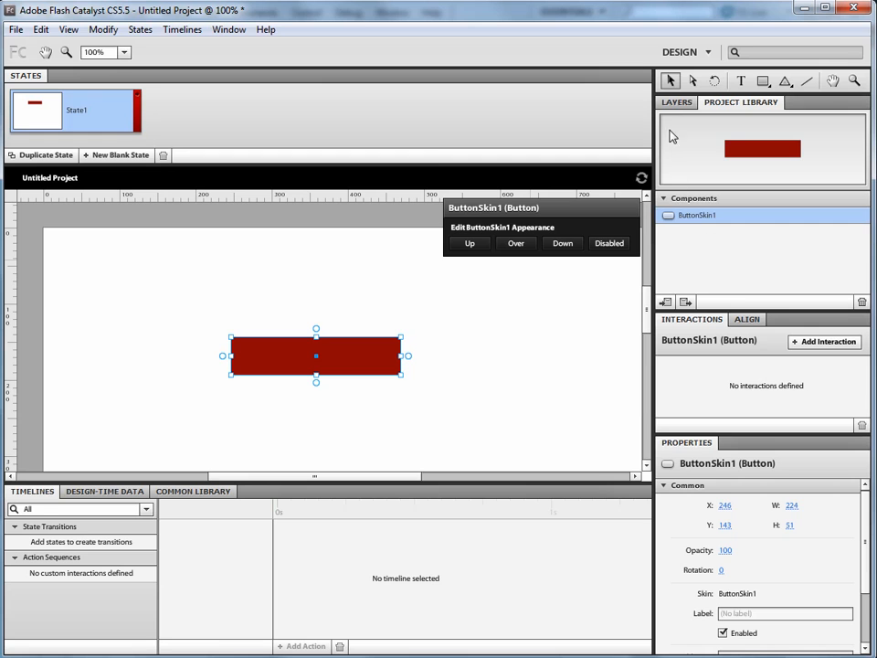
left_click(677, 103)
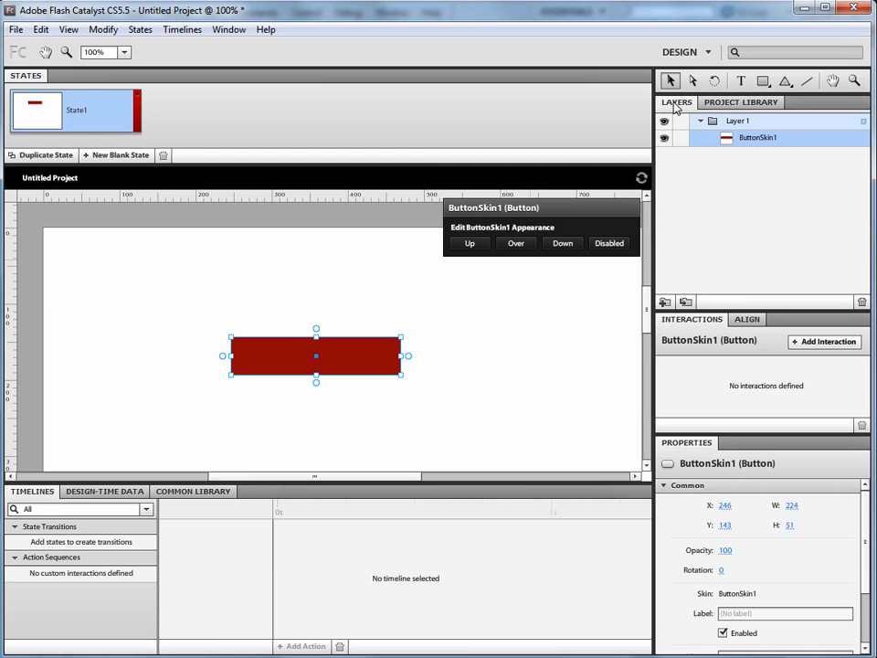
left_click(238, 31)
mouse_move(261, 35)
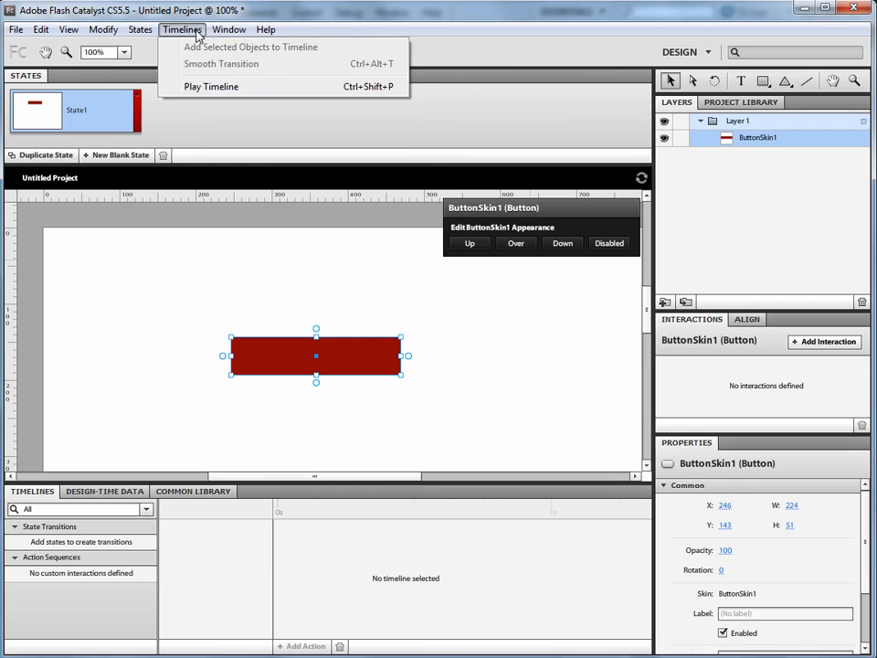
mouse_move(217, 33)
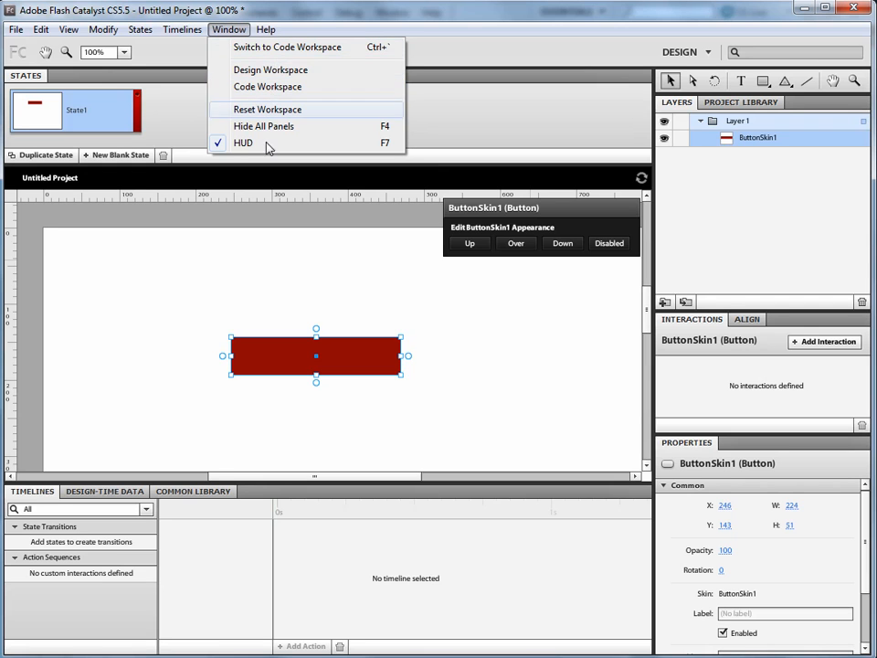
left_click(451, 331)
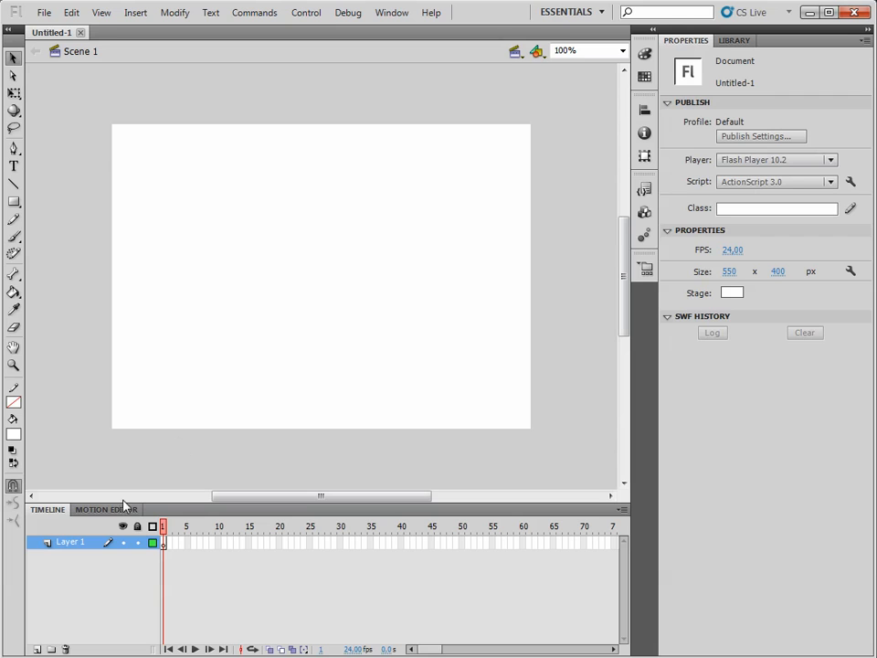
Step: Switch to Flash Professional and draw a rectangle about 218 by 46 px in the upper half of the stage
left_click(13, 201)
mouse_move(204, 206)
left_mouse_down()
mouse_move(264, 243)
mouse_move(367, 250)
mouse_move(376, 239)
left_mouse_up()
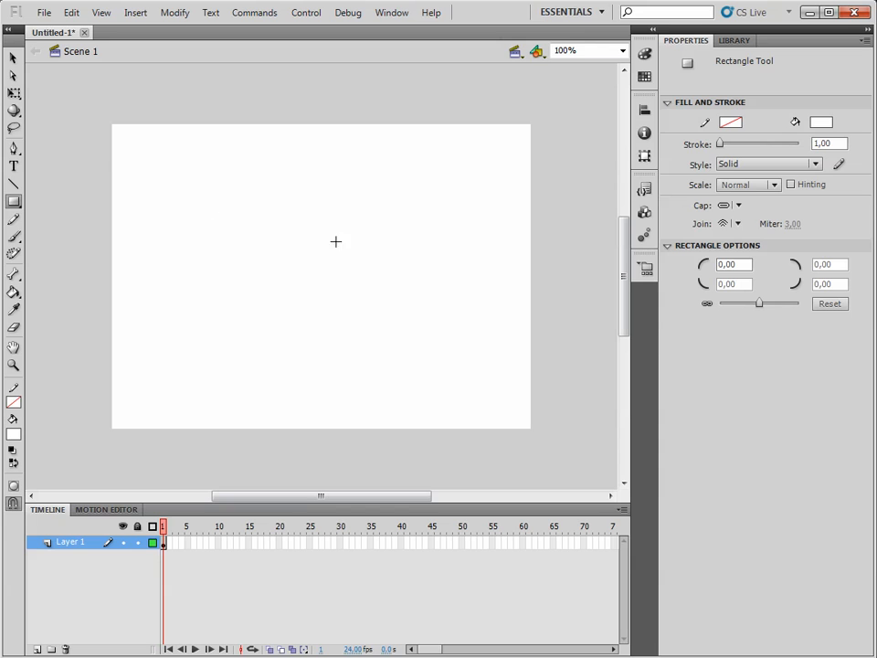
left_click(13, 57)
left_click(301, 236)
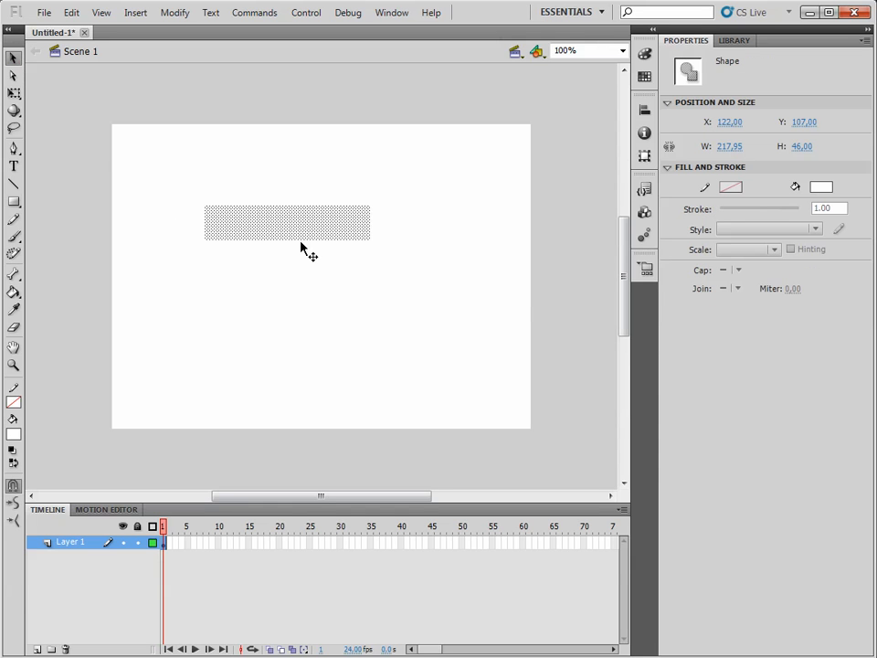
Step: Fill the rectangle on the stage with red and move it slightly down and to the right
left_click(821, 186)
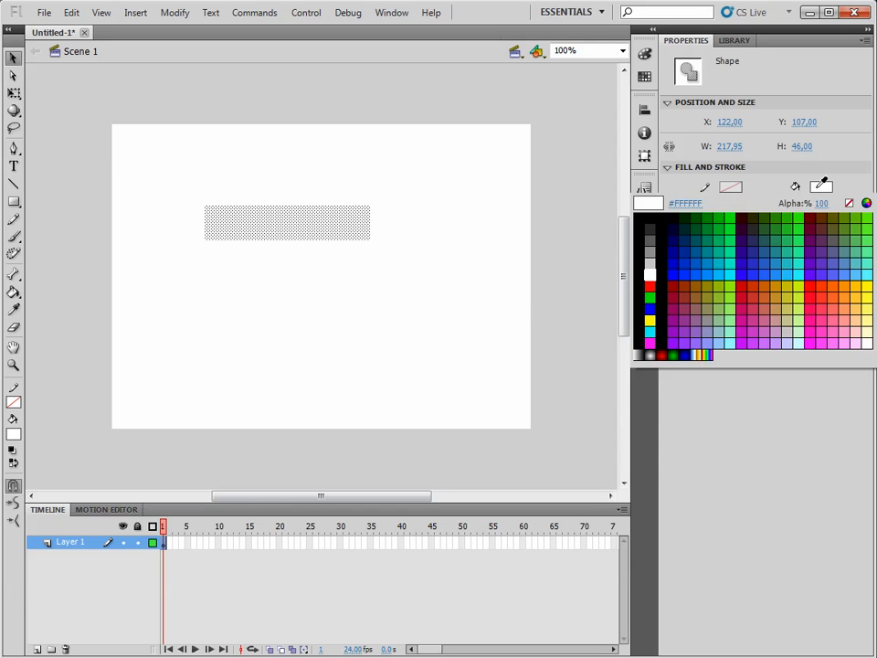
left_click(649, 286)
left_click(452, 244)
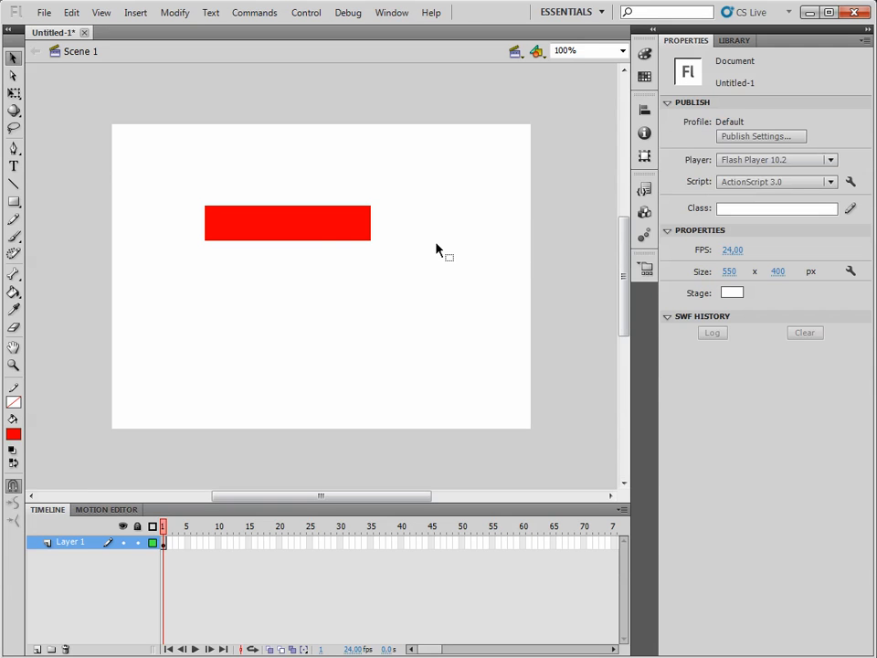
left_click(313, 231)
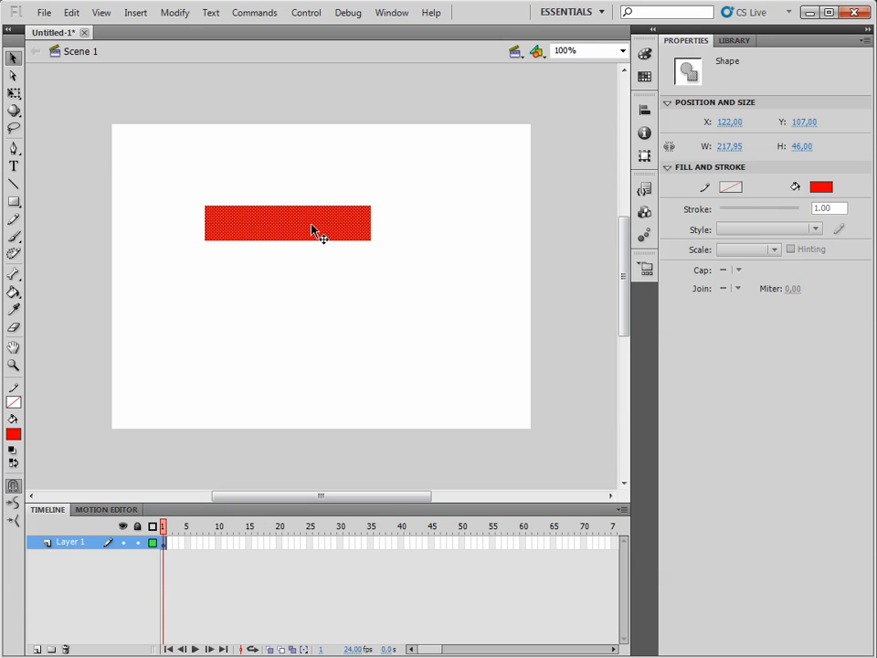
left_click_drag(326, 230, 343, 264)
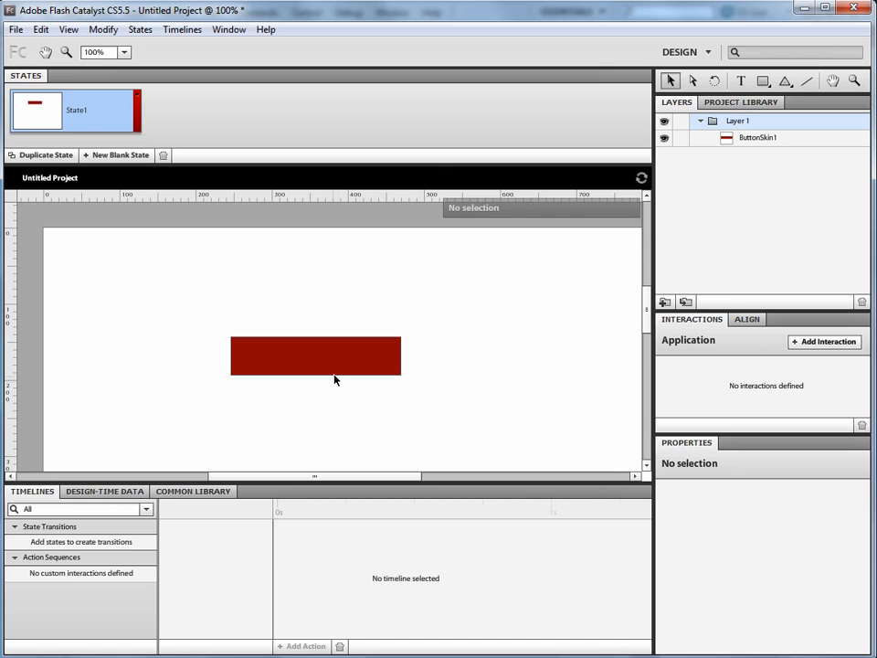
Step: Switch back to Flash Catalyst and draw a second rectangle about 250 by 49 above the button
left_click(763, 81)
left_click_drag(306, 253, 493, 289)
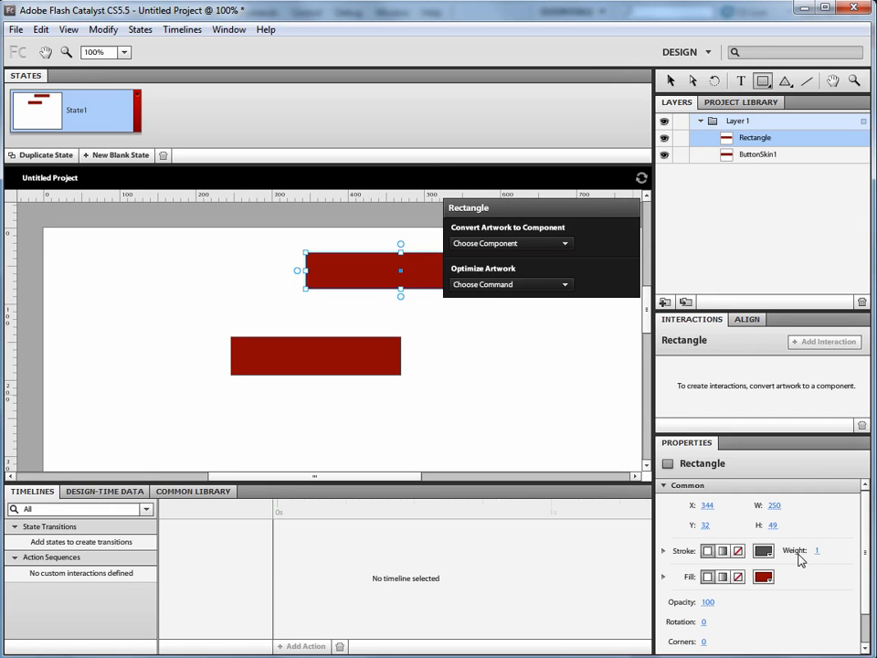
Step: Look over the second rectangle's properties, including its corner setting, and delete that rectangle from the artboard
scroll(783, 598, "down", 1)
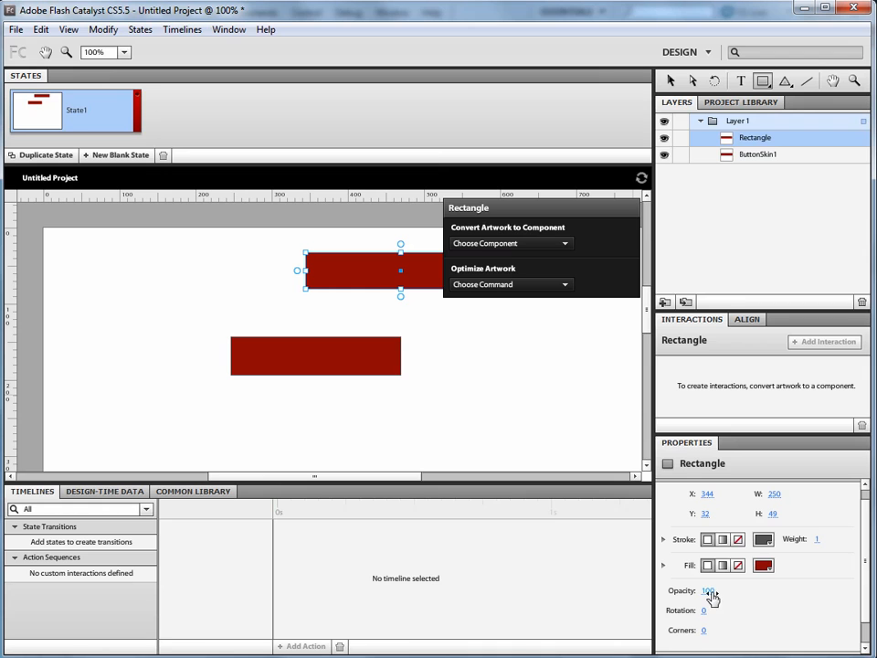
left_click(704, 630)
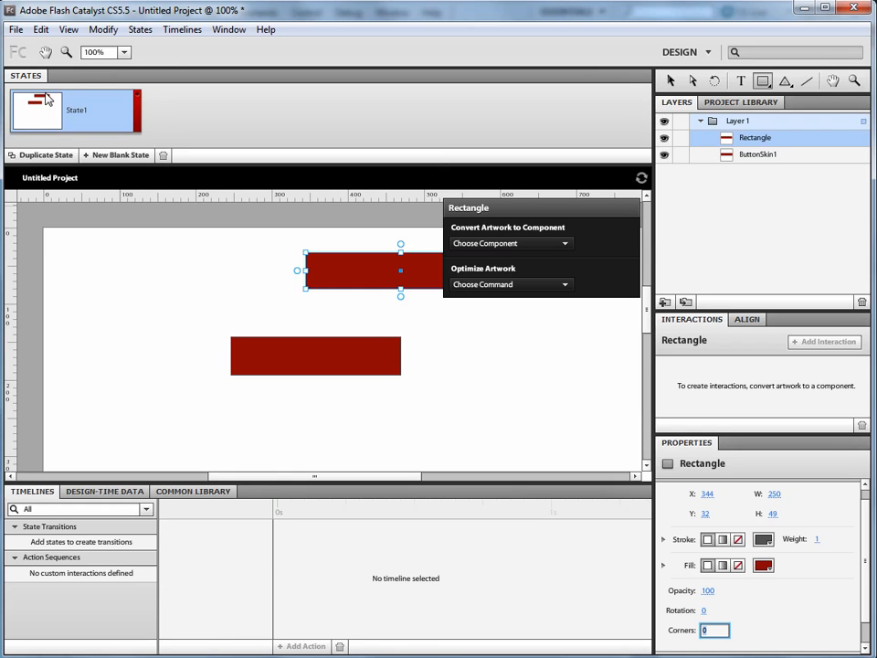
left_click(670, 80)
key("Delete")
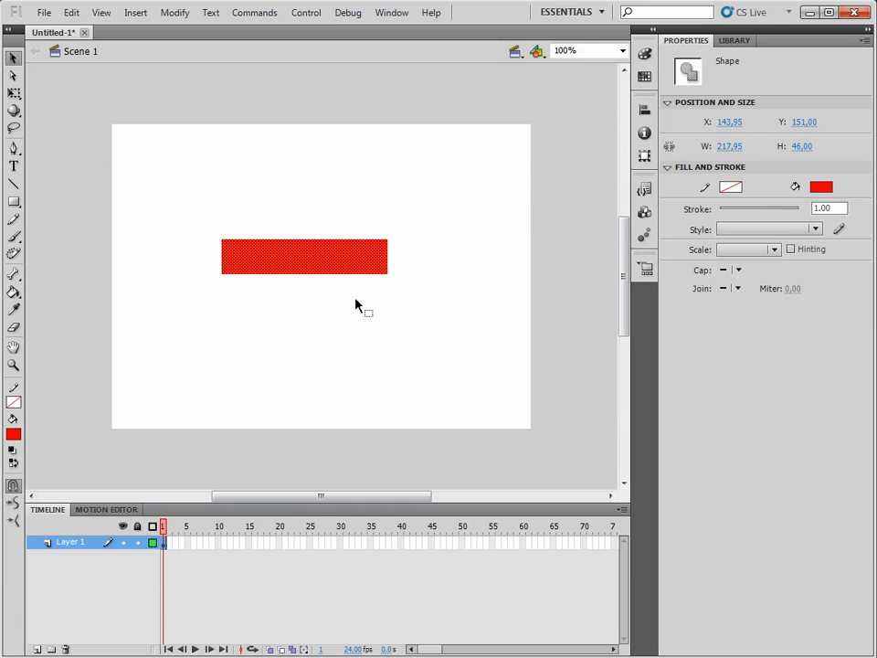
Step: Switch to Flash Professional and convert the red rectangle to a Button symbol, then deselect it
key("F8")
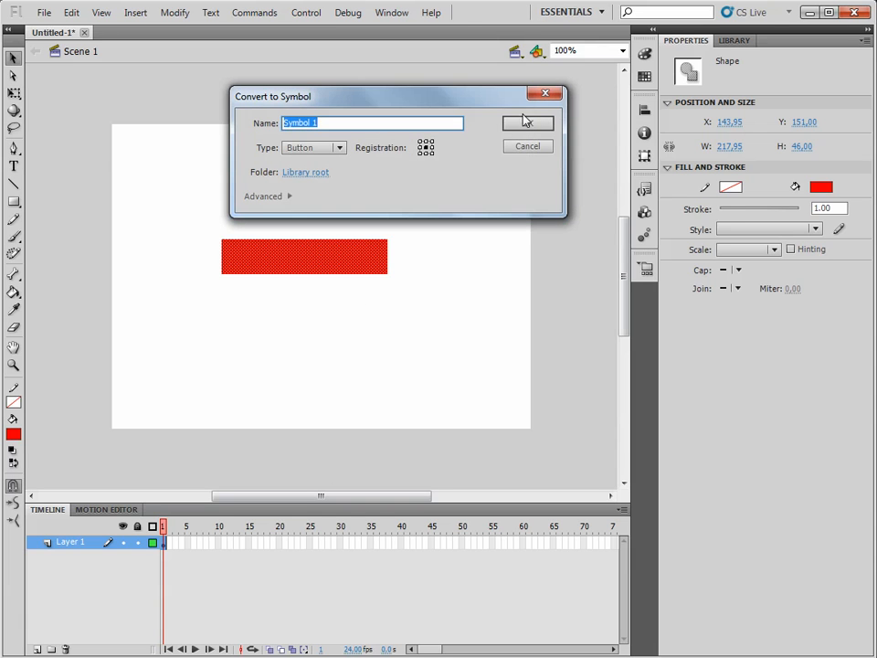
left_click(532, 126)
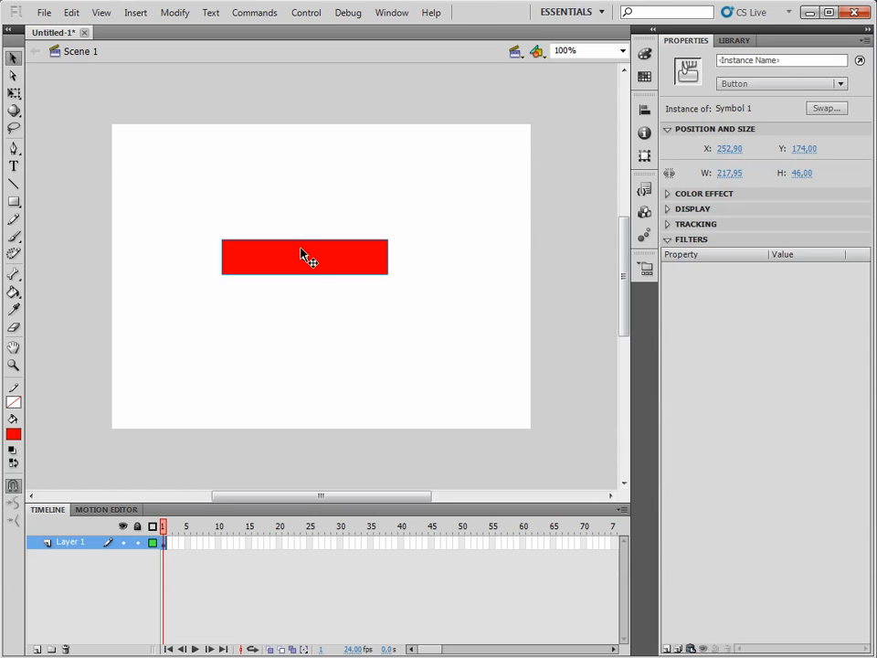
left_click(754, 57)
left_click(317, 86)
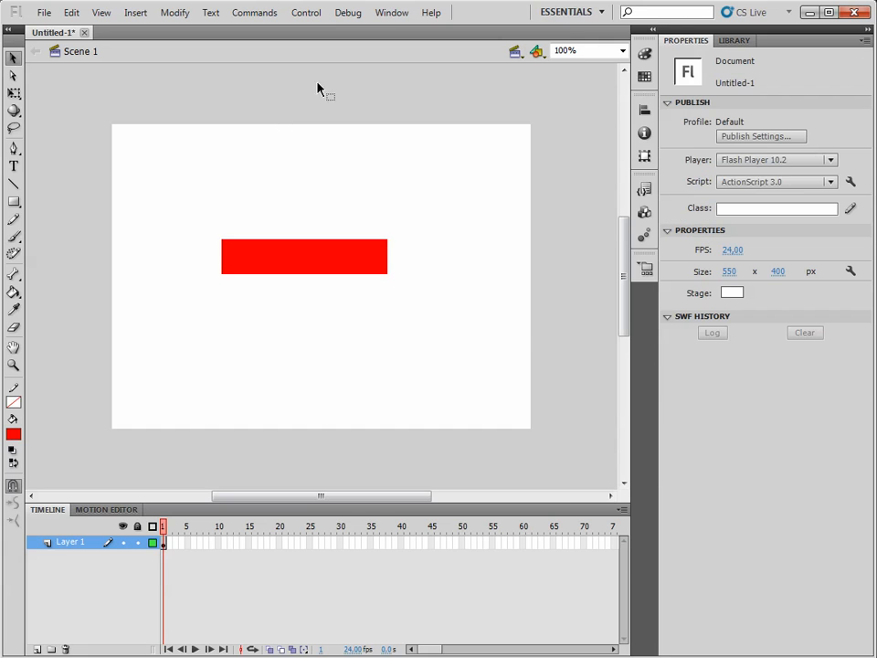
Step: Open the Actions editor for frame 1, place it over the stage and collapse its code toolbox
left_click(389, 12)
left_click(426, 211)
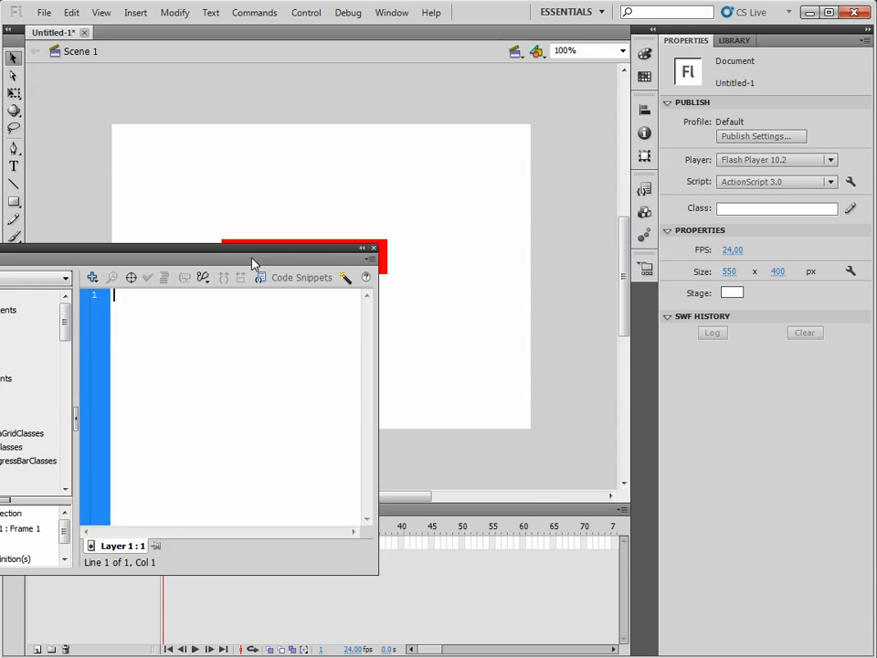
left_click_drag(252, 255, 456, 144)
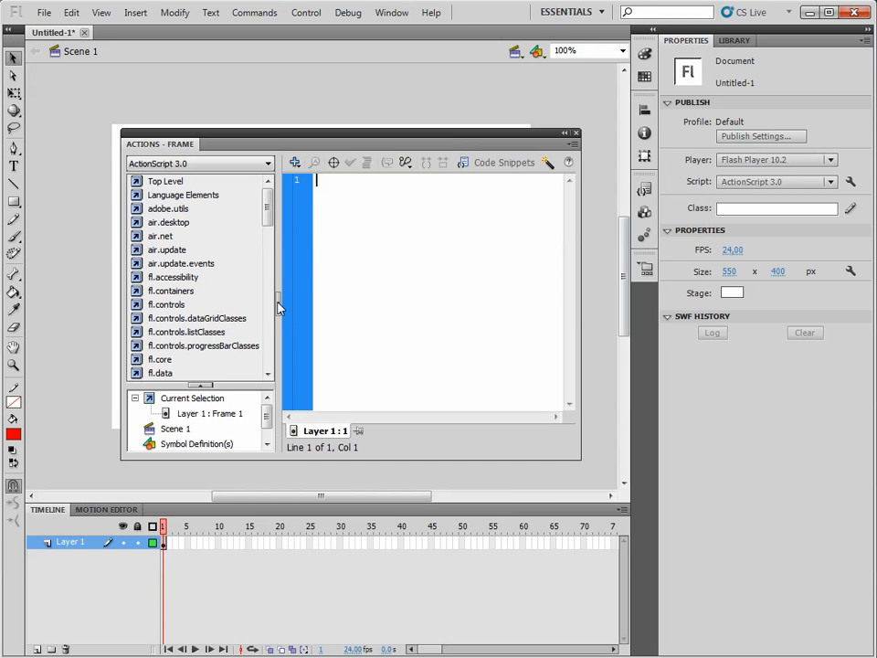
left_click(279, 302)
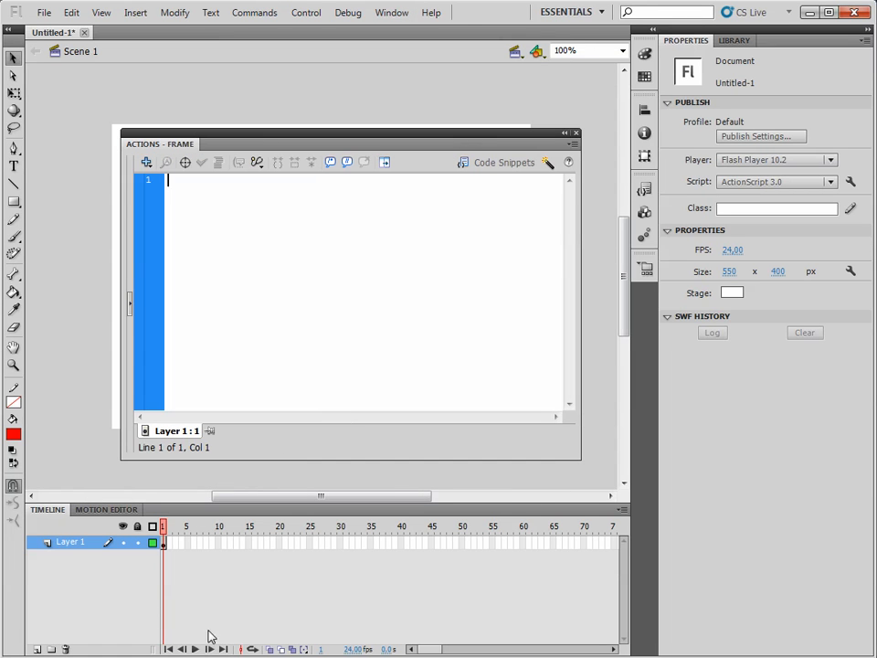
Step: Switch to Flash Catalyst and reposition the button on the artboard, ending at about X 291, Y 173
key("alt+Tab")
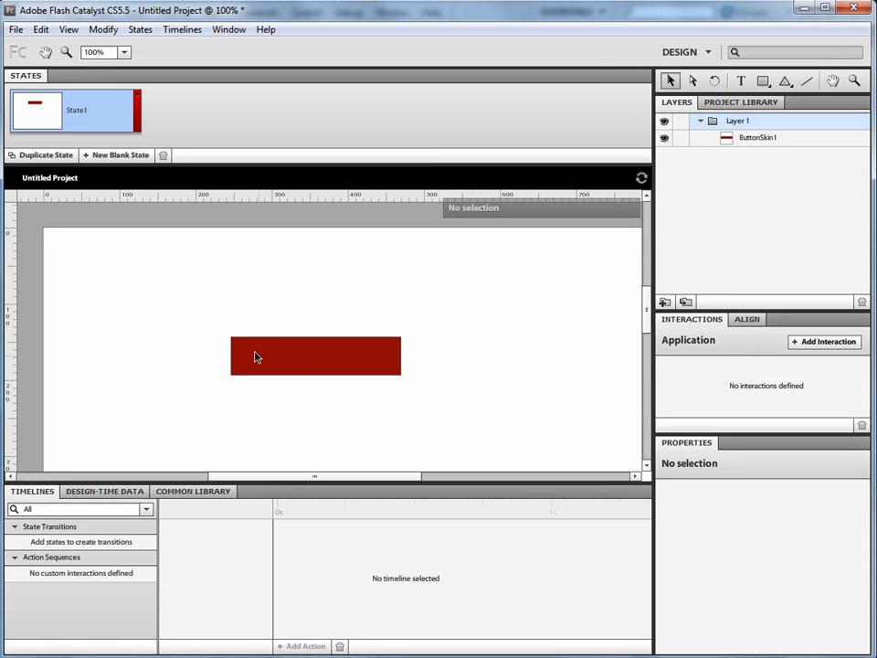
left_click(305, 369)
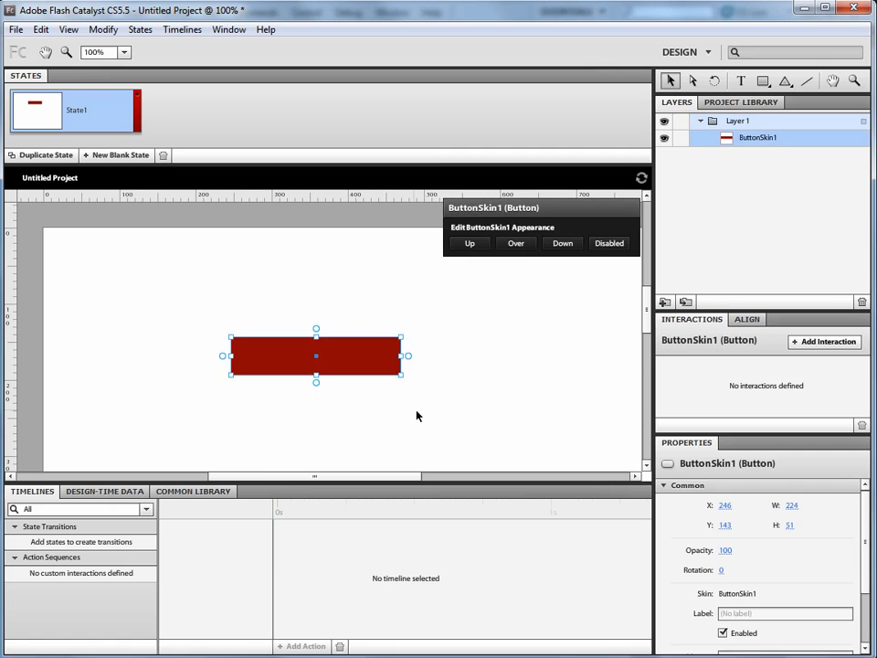
left_click(402, 457)
left_click(368, 358)
left_click_drag(349, 369, 500, 313)
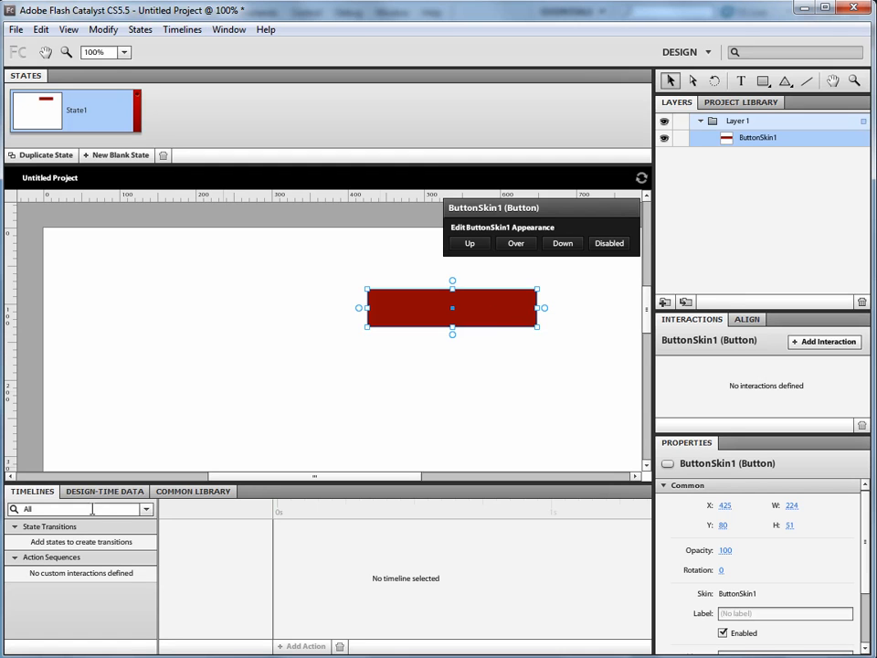
left_click(266, 539)
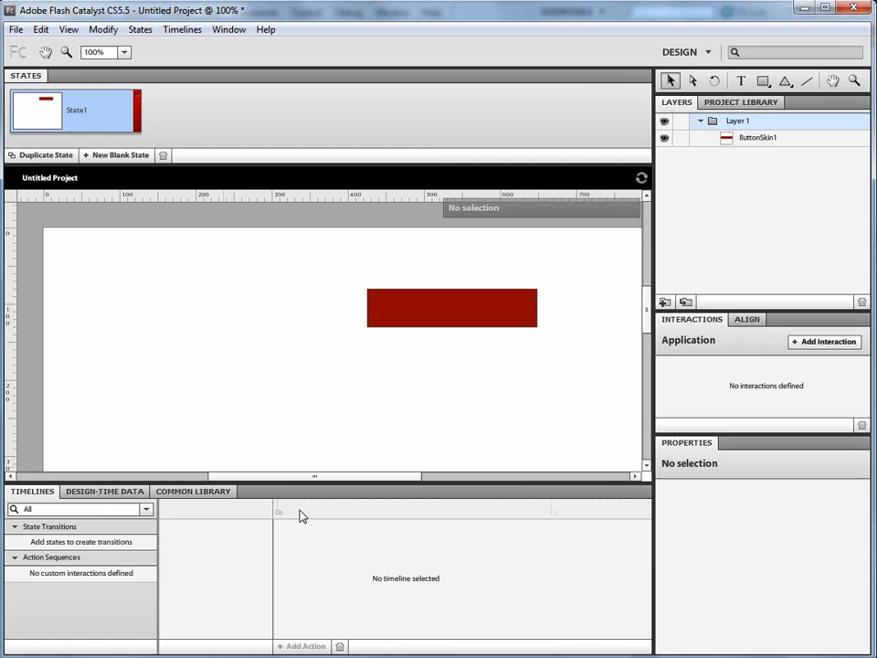
left_click(408, 305)
left_click_drag(414, 319, 340, 397)
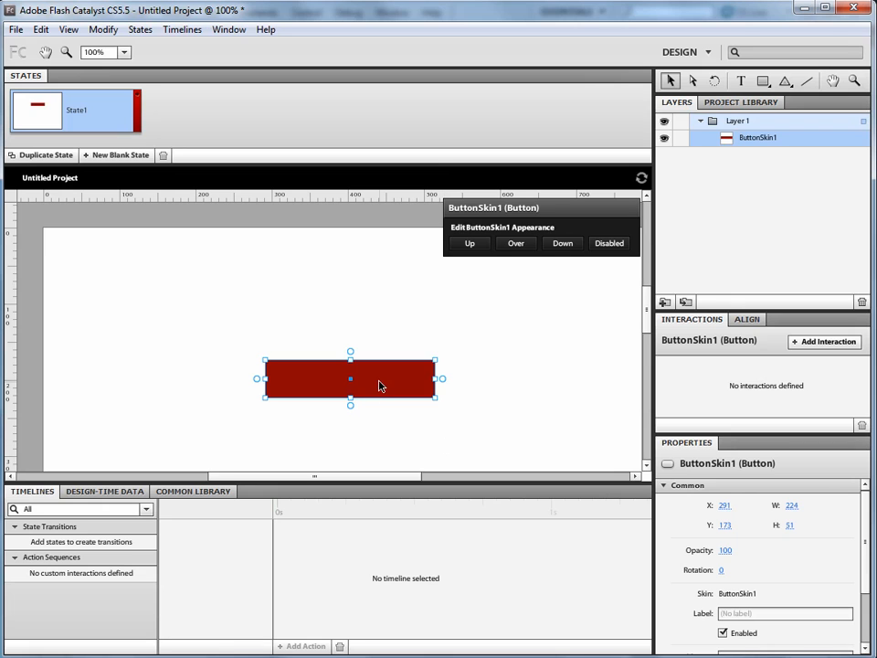
Step: Examine the target and action choices for a new interaction on the button, and dismiss the interaction settings
left_click(833, 343)
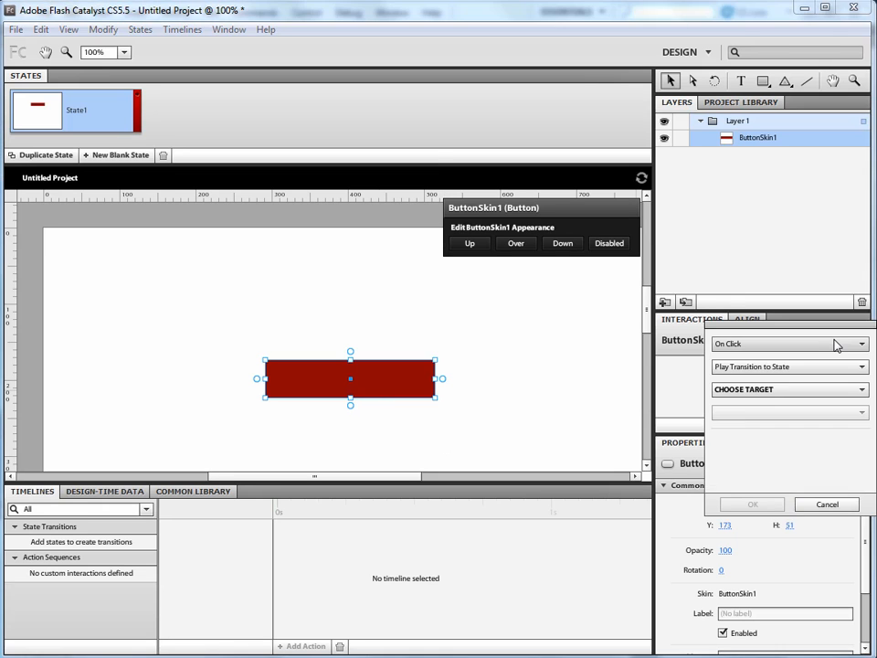
left_click(769, 391)
left_click(764, 366)
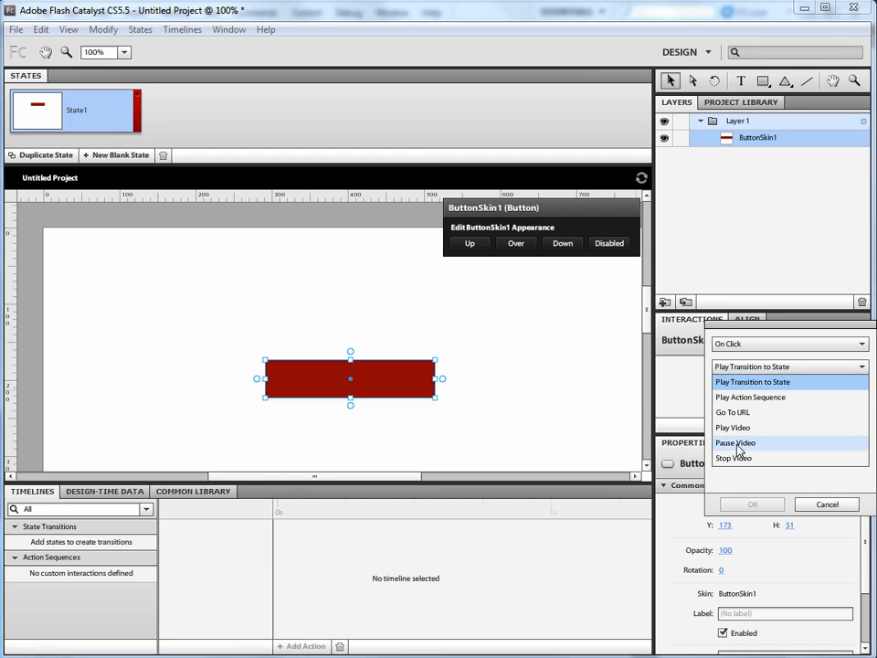
left_click(745, 382)
left_click(542, 360)
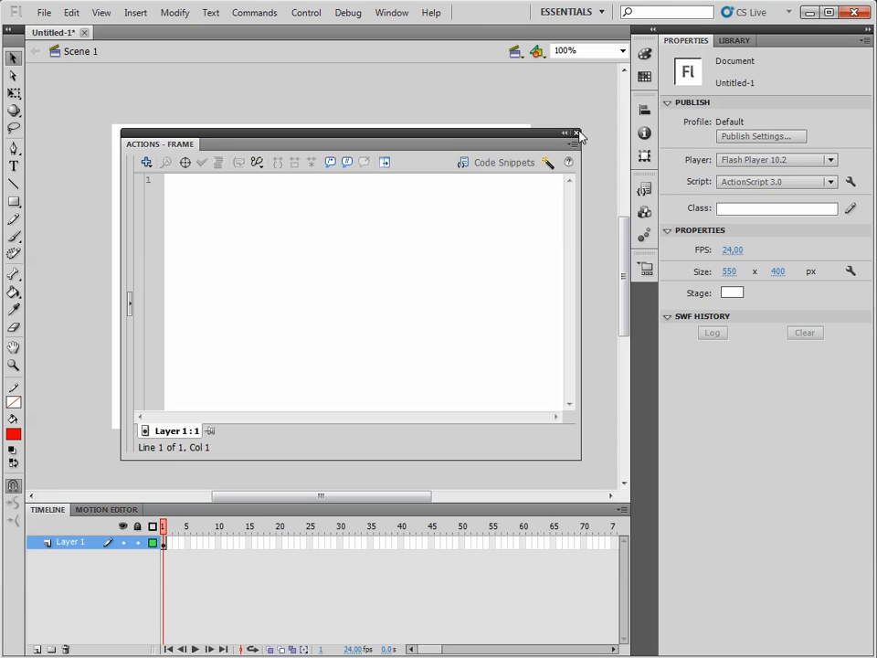
Step: Switch to Flash Professional, place the button at about X 130, Y 190, and add a keyframe at frame 20 with it at about X 437
left_click(577, 133)
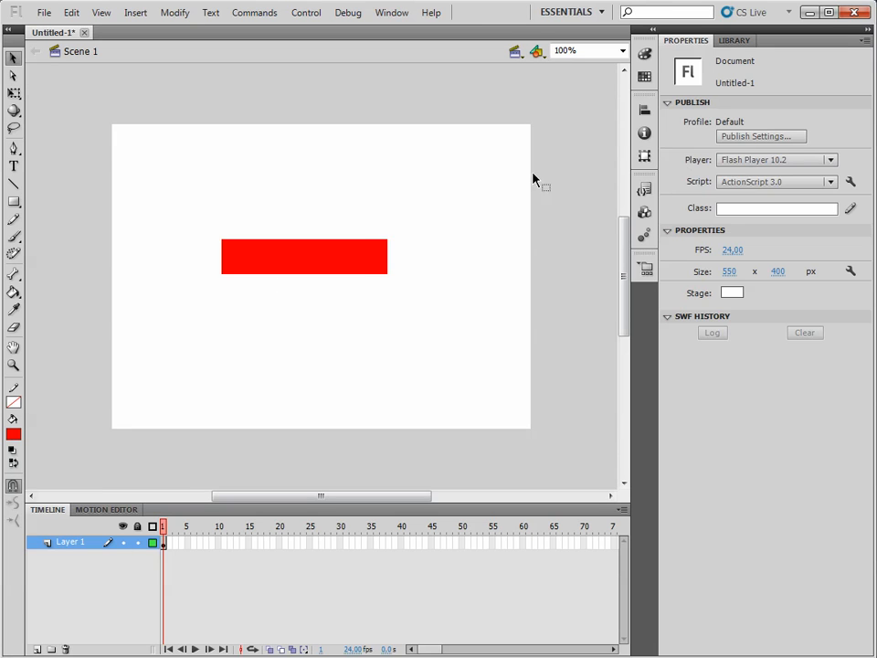
left_click_drag(339, 264, 238, 270)
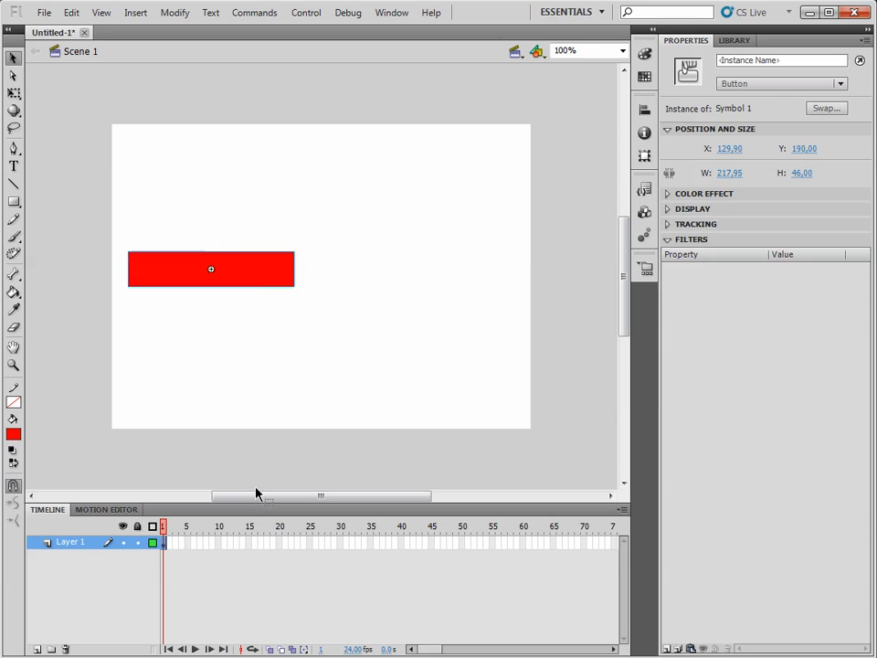
left_click(280, 543)
right_click(280, 544)
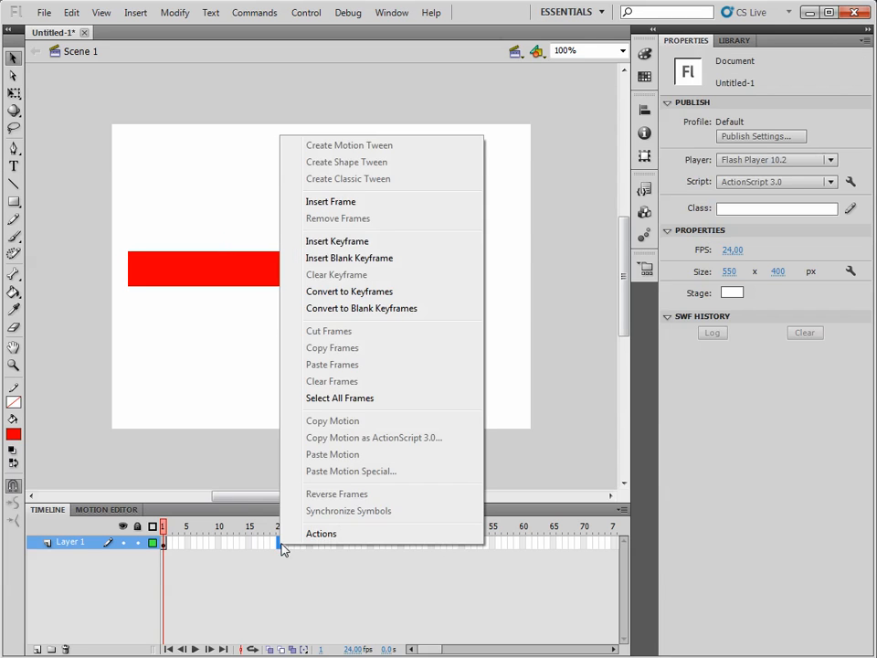
left_click(368, 247)
left_click_drag(250, 269, 480, 260)
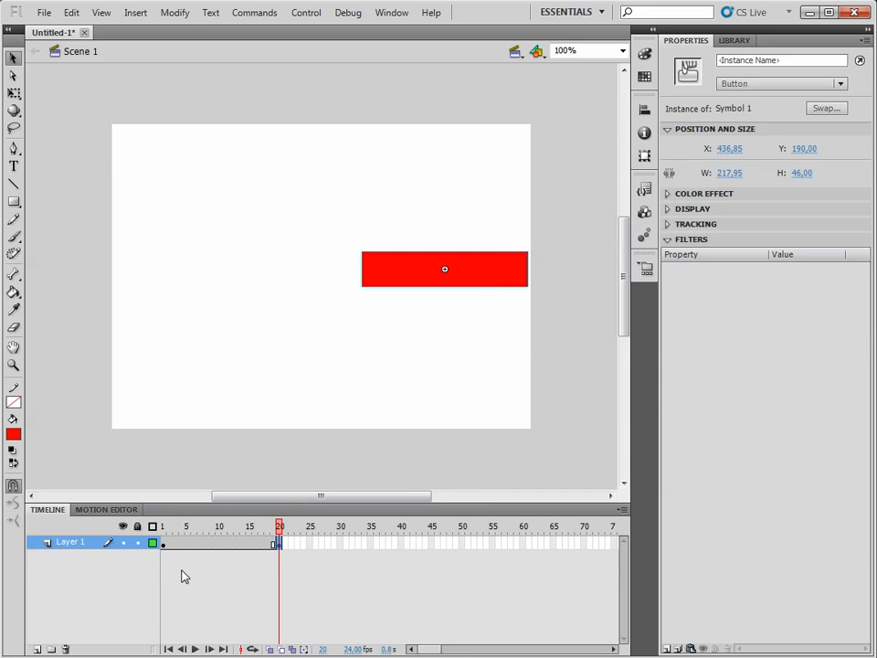
Step: Create a classic tween between the keyframes at frames 1 and 20, and play the animation on the stage
right_click(208, 545)
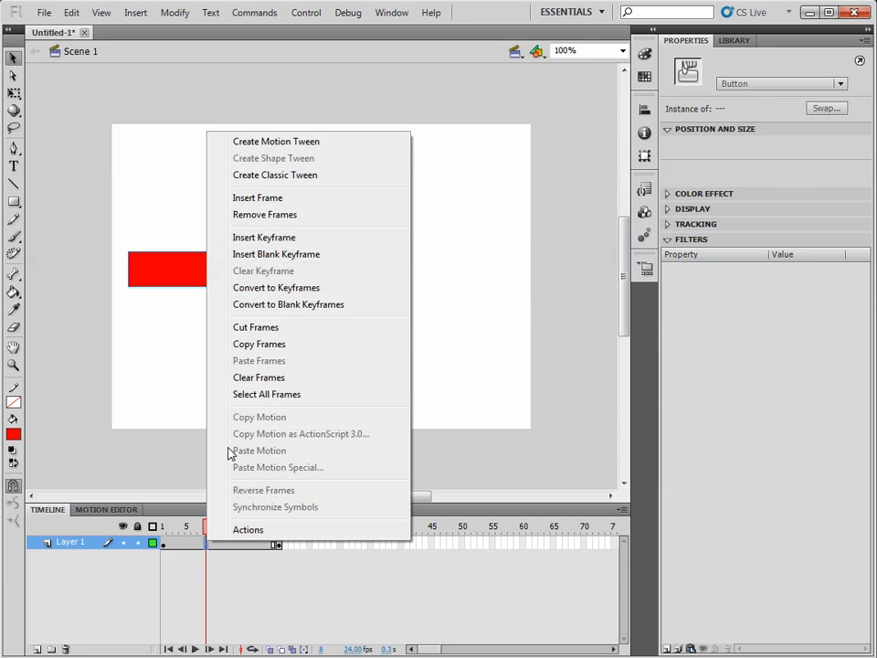
left_click(265, 180)
key("Return")
key("Return")
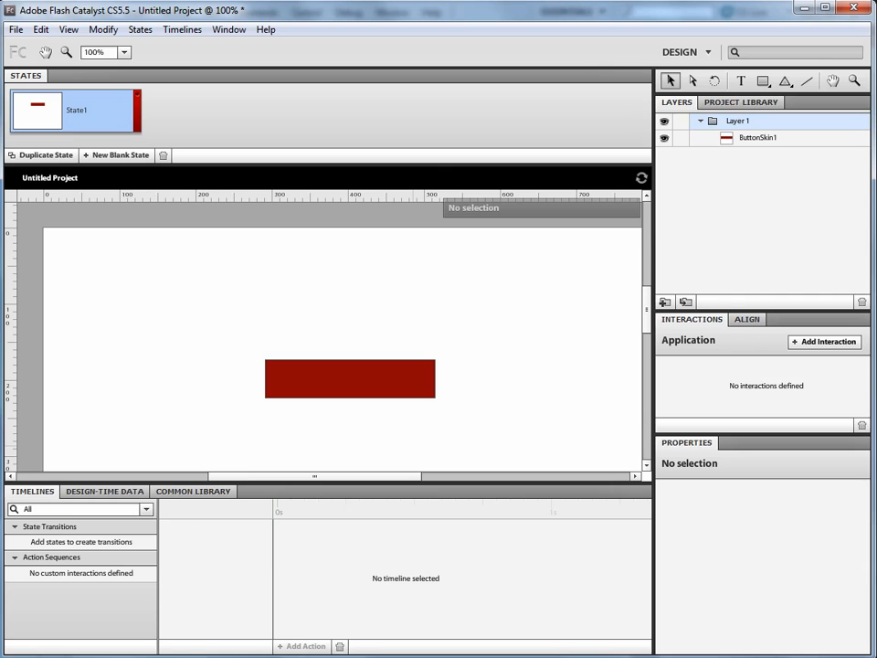
Step: Switch to Flash Catalyst, duplicate State1 and move the button in the copy to about X 553, Y 172
left_click(45, 156)
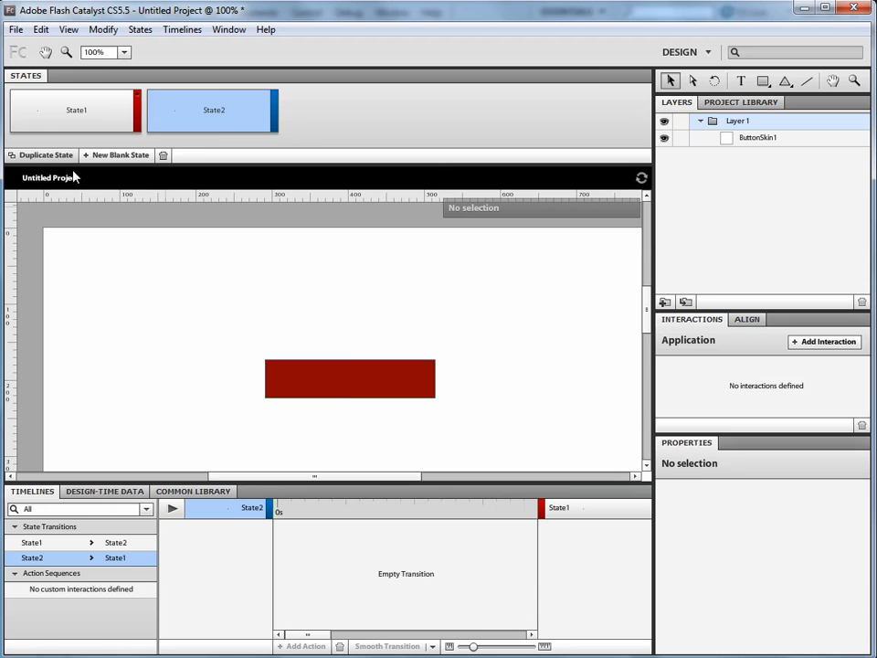
left_click(353, 378)
left_click_drag(367, 392, 590, 386)
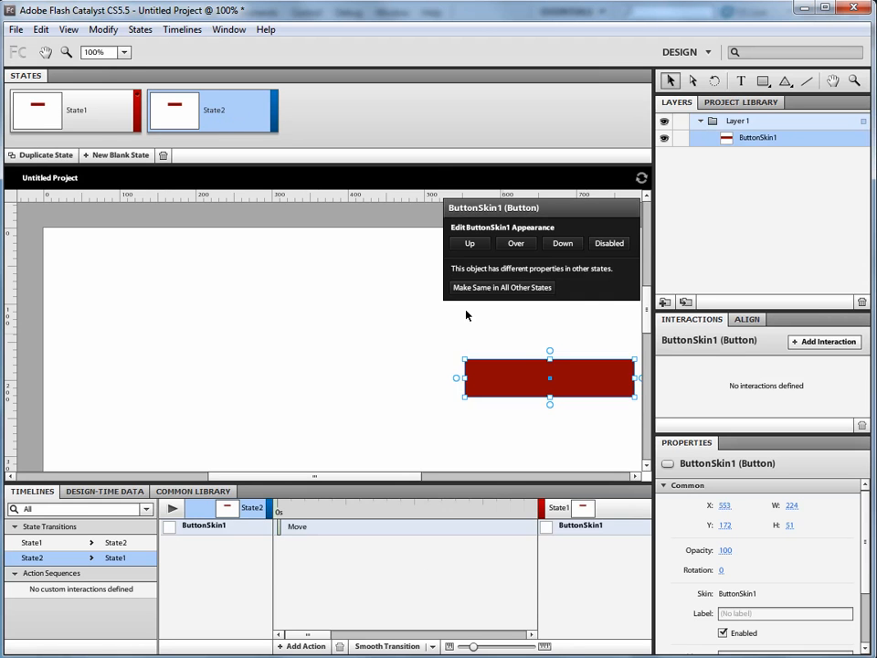
Step: Go to State1 and move the button to the artboard's left edge, about X 10, Y 181
left_click(72, 96)
left_click_drag(375, 389, 162, 395)
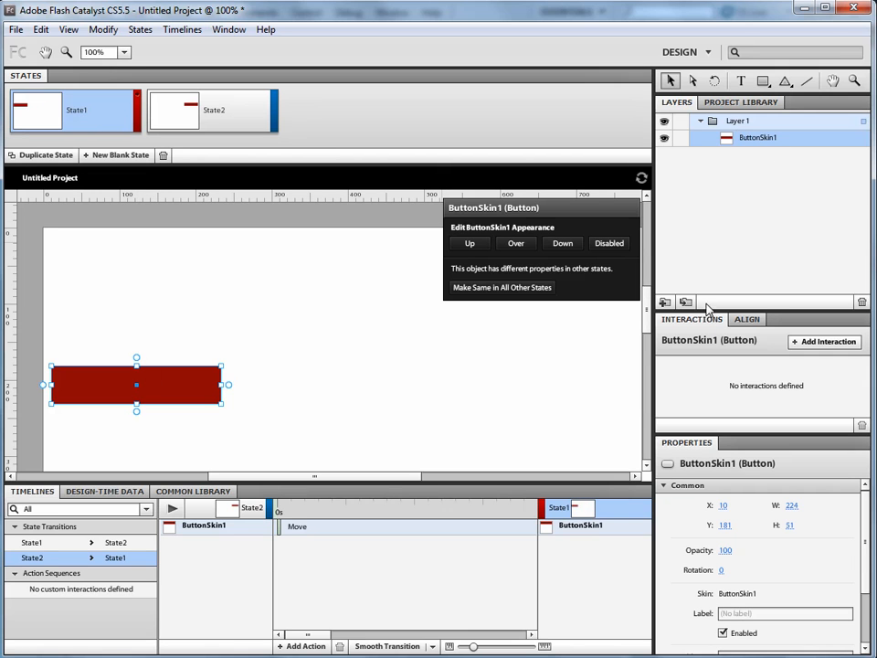
left_click(288, 402)
Step: Start a new interaction for the button in State1 with the On Click trigger and the Play Transition to State action
left_click(163, 387)
left_click(818, 343)
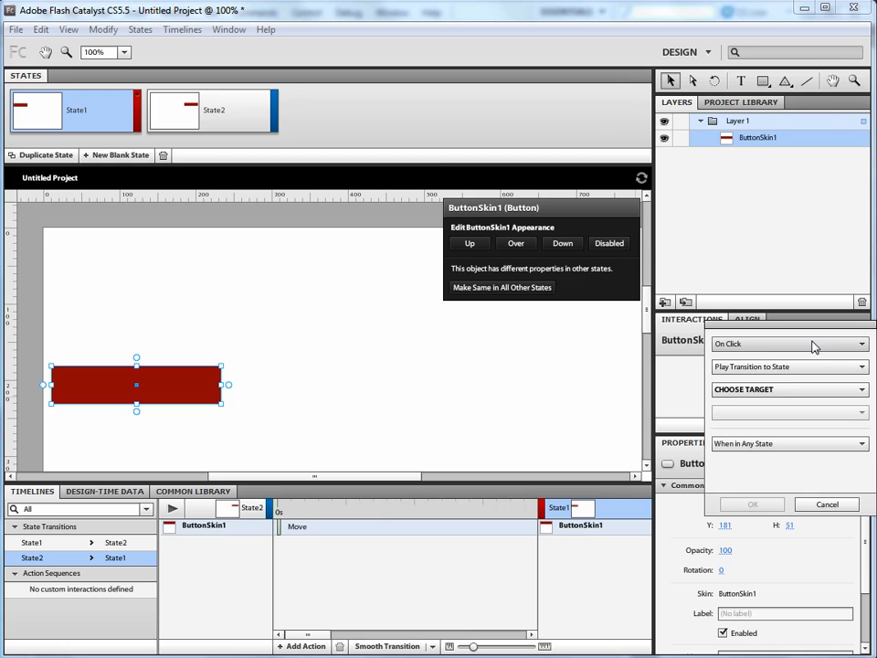
left_click(746, 391)
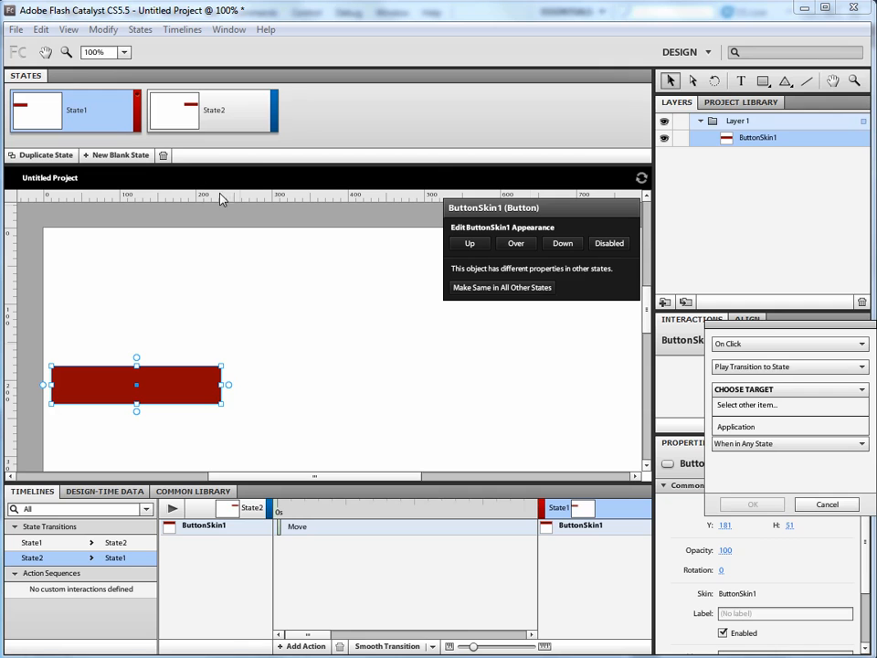
left_click(753, 369)
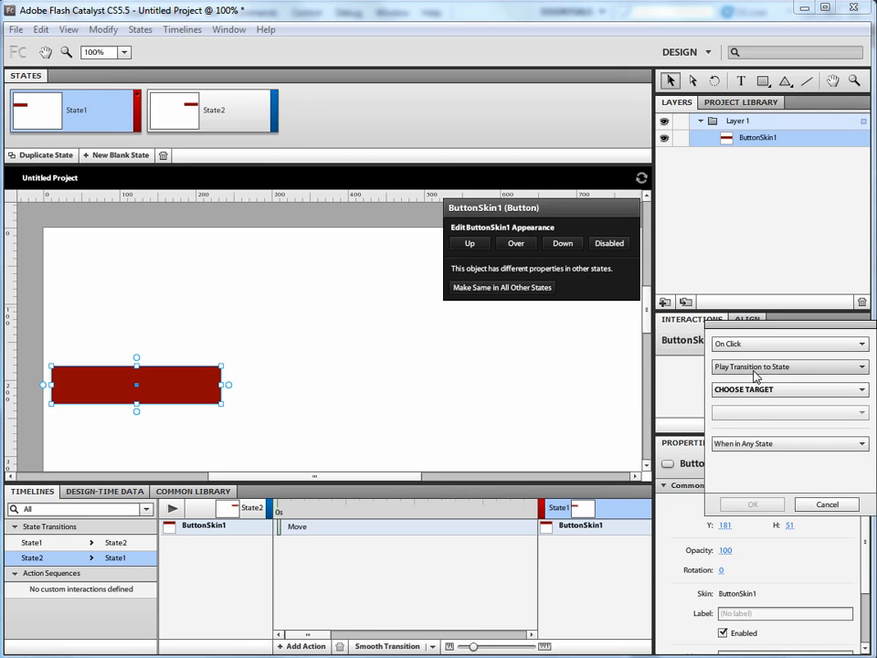
left_click(755, 346)
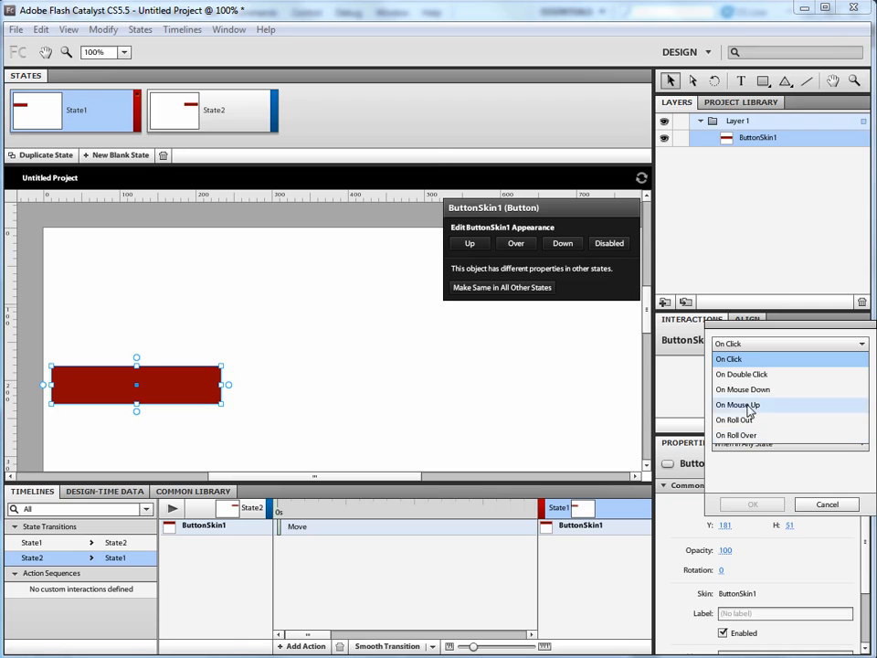
left_click(738, 346)
left_click(736, 369)
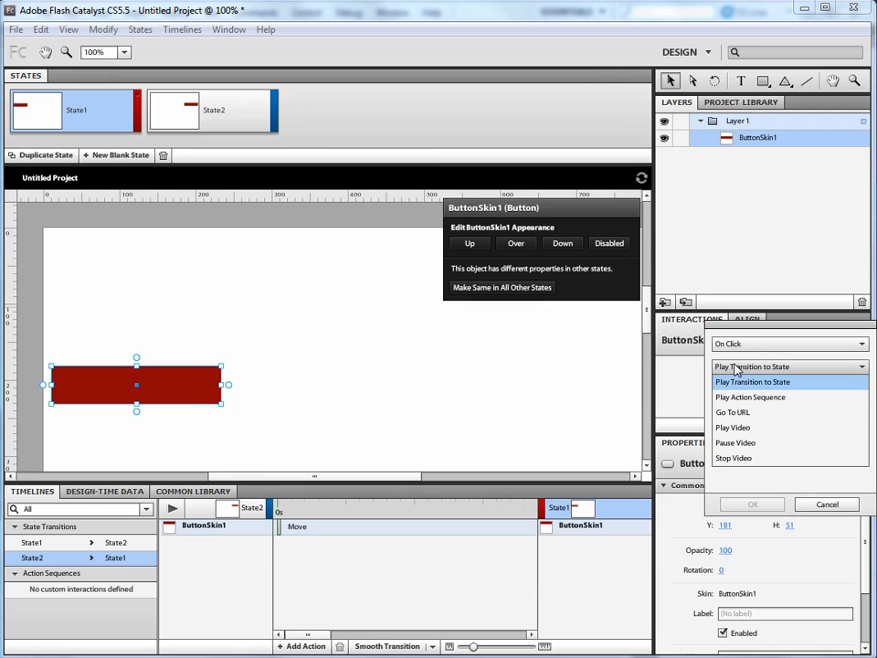
left_click(743, 381)
Step: Target the interaction at the Application's State2, valid when in any state, and accept it
left_click(745, 391)
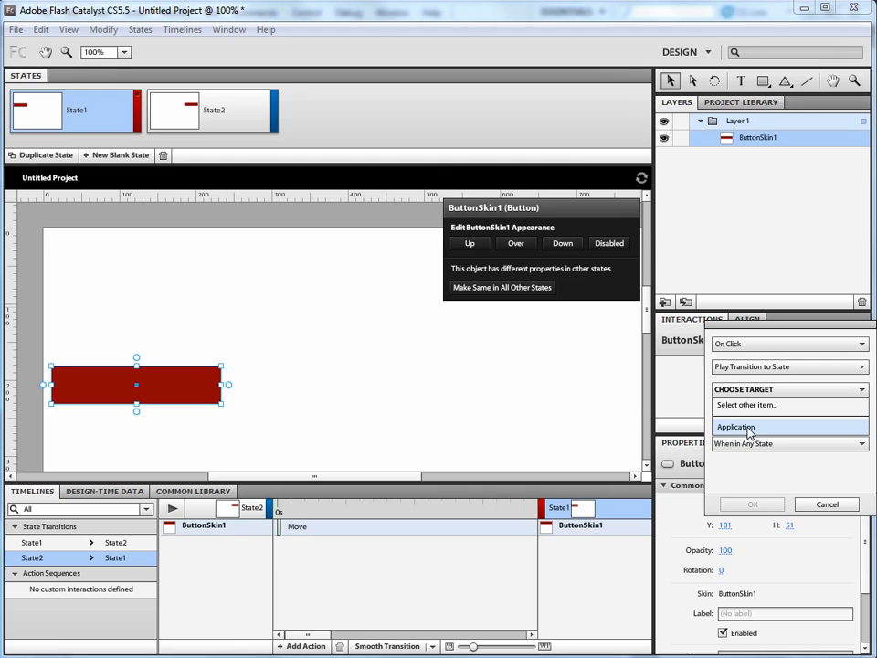
left_click(747, 429)
left_click(743, 416)
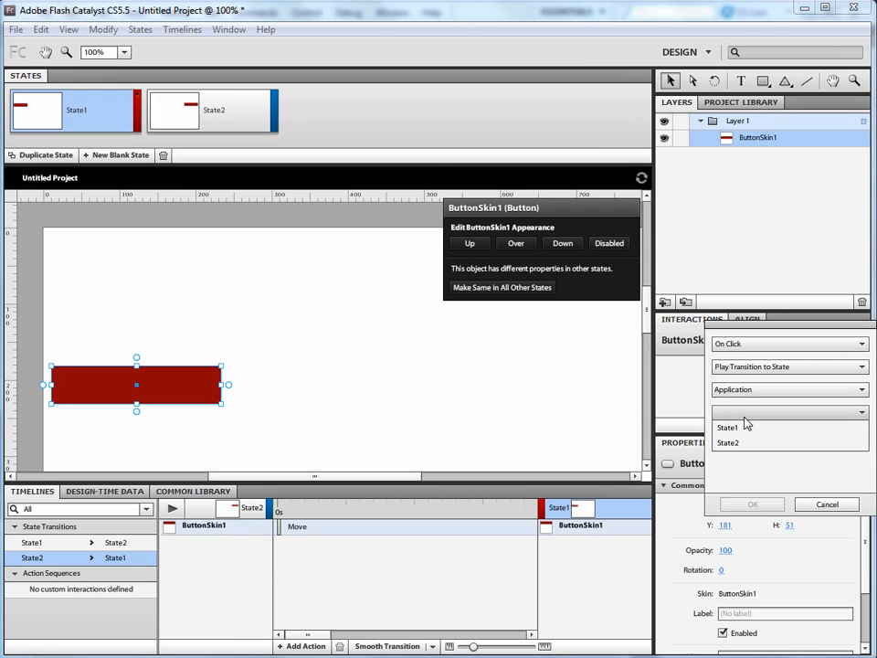
left_click(742, 443)
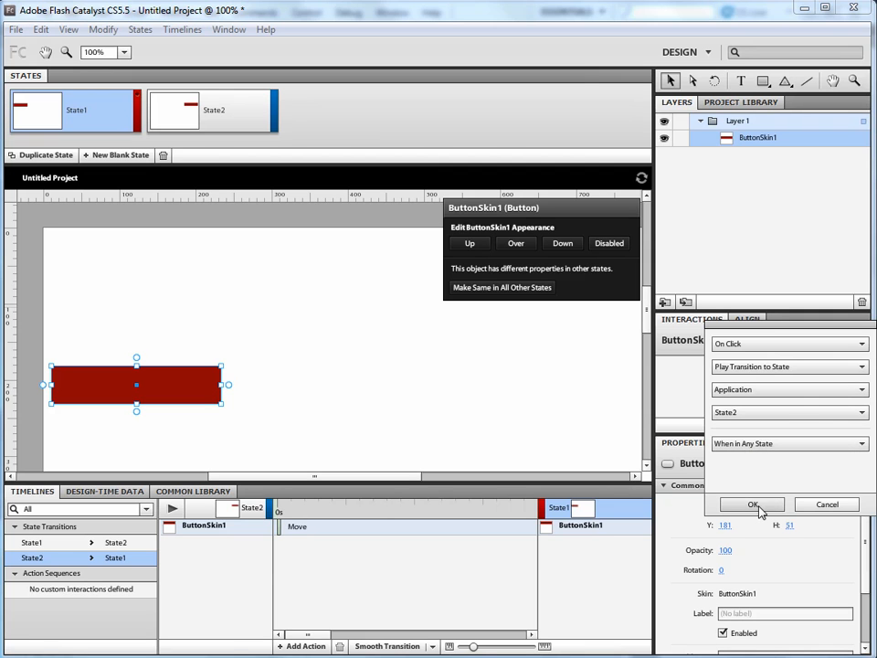
key("Return")
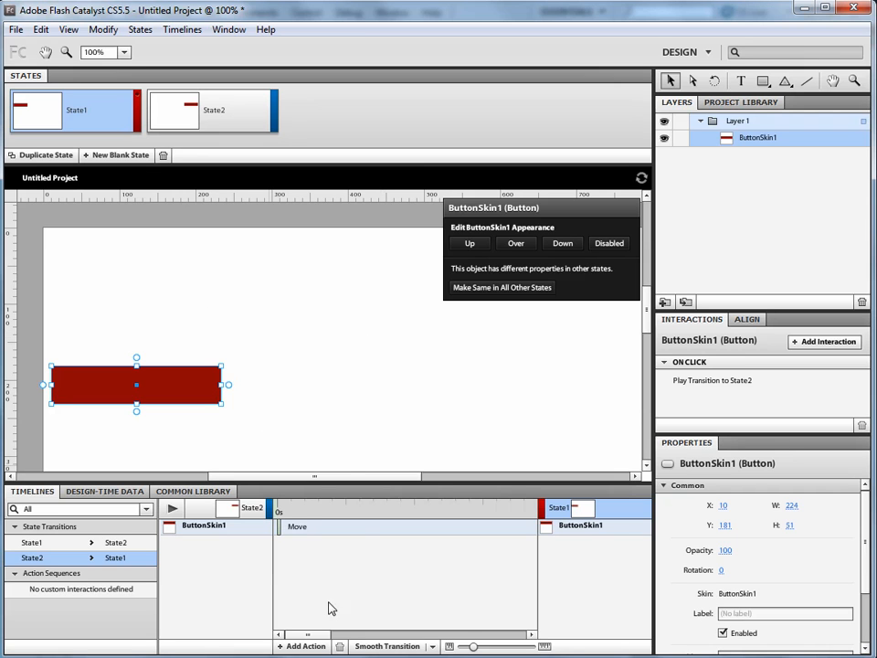
Step: Apply a smooth transition to the button's Move effect in both directions, State2 to State1 and State1 to State2
left_click(388, 646)
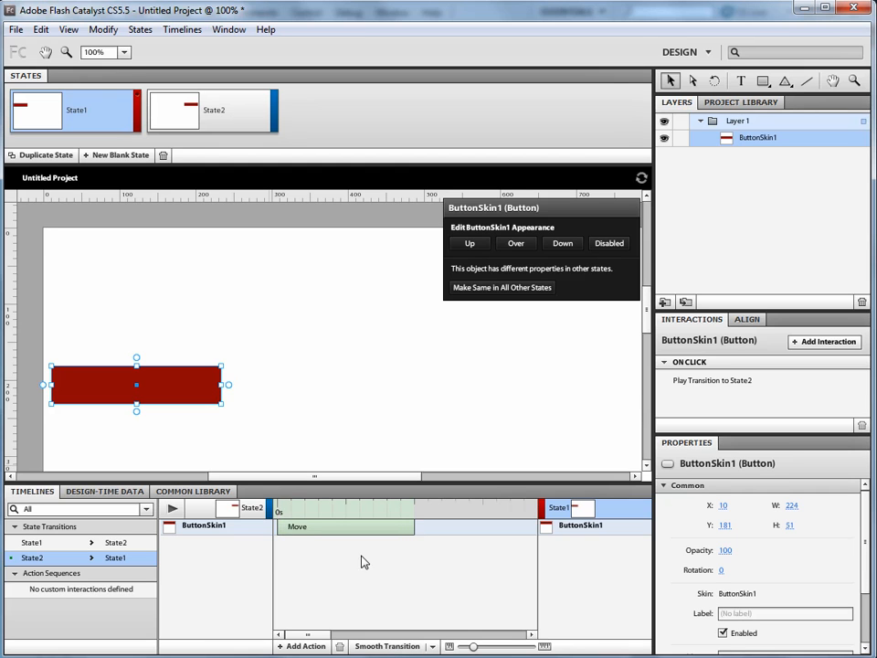
left_click(209, 117)
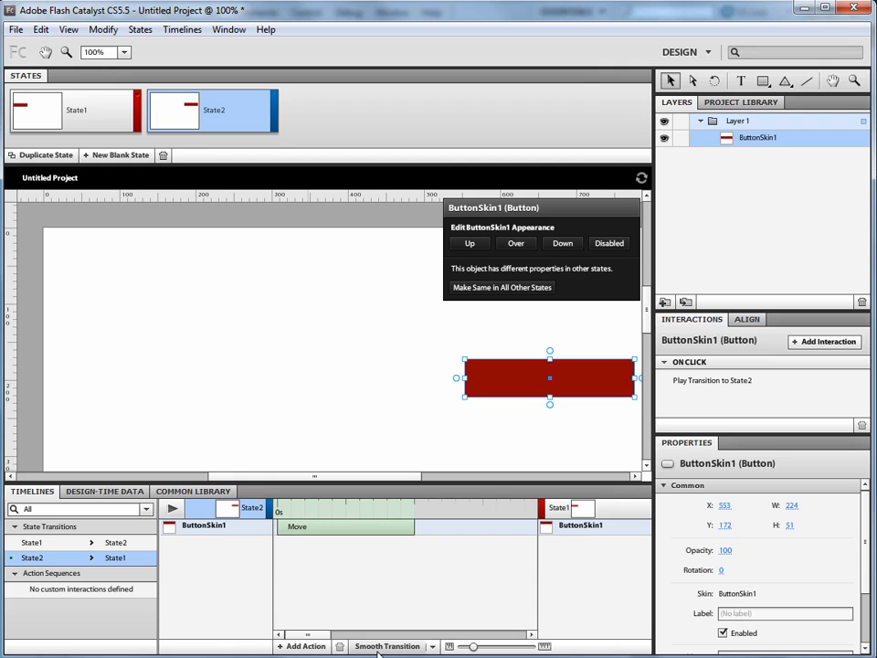
left_click(64, 543)
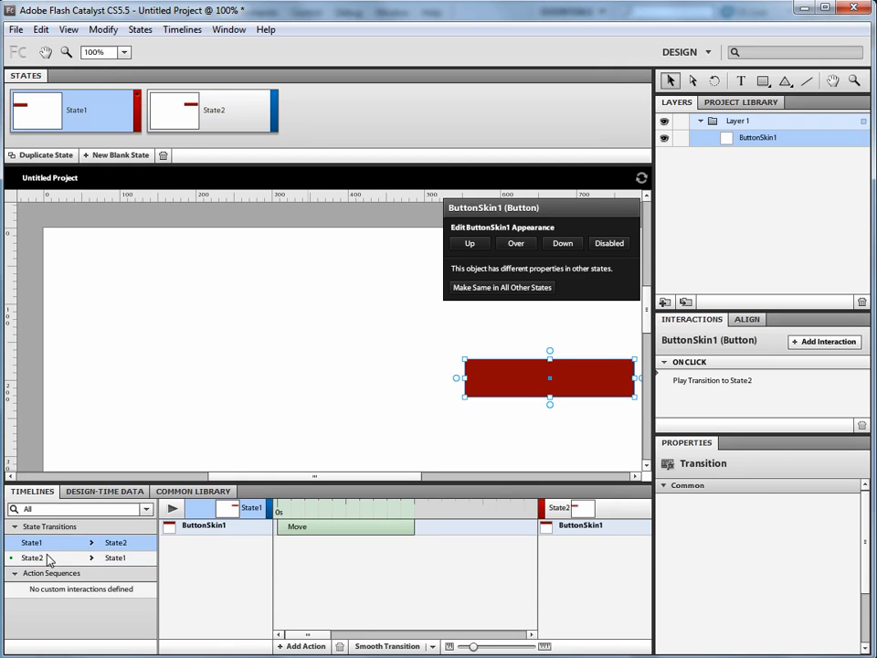
left_click(97, 558)
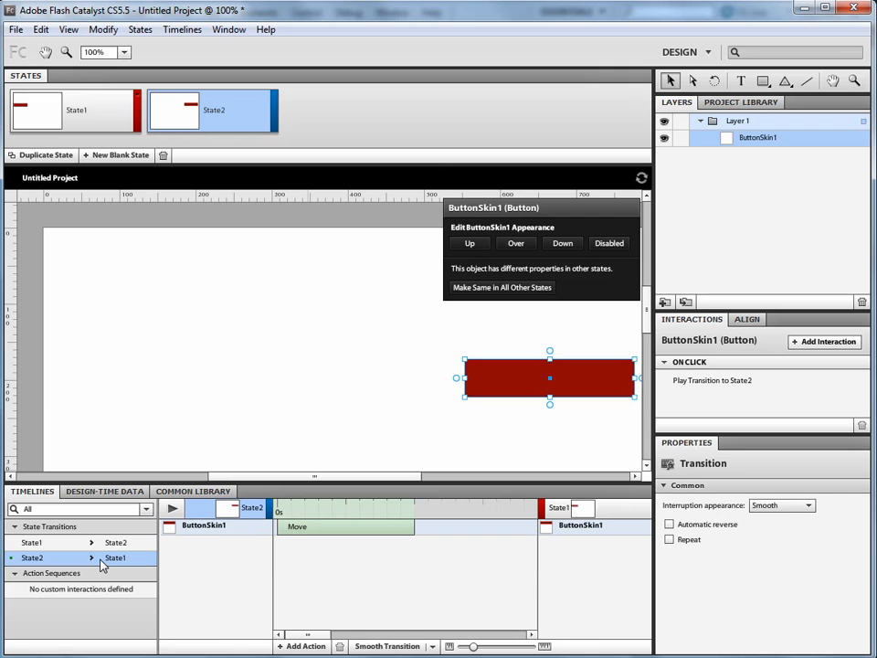
left_click(96, 544)
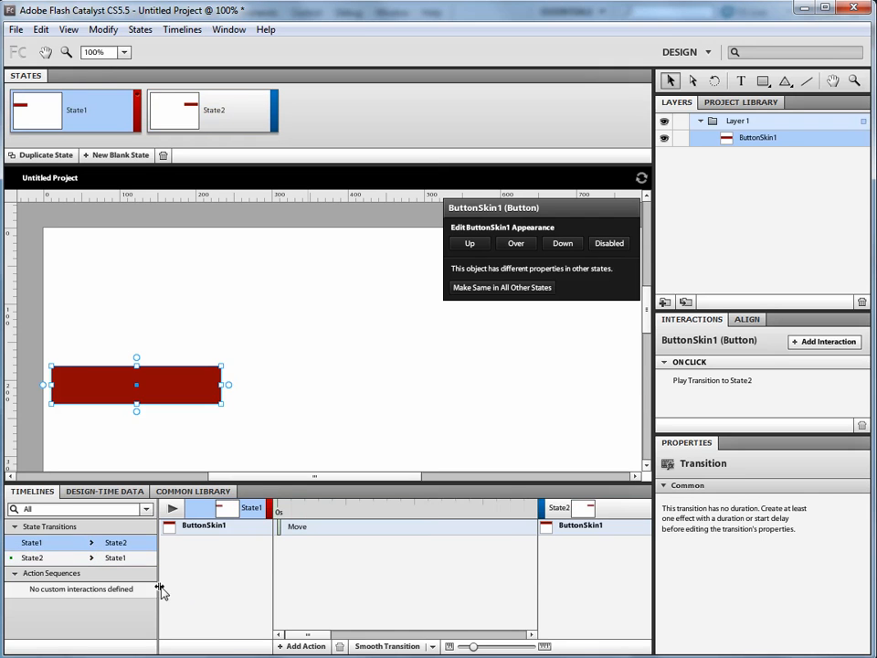
left_click(365, 647)
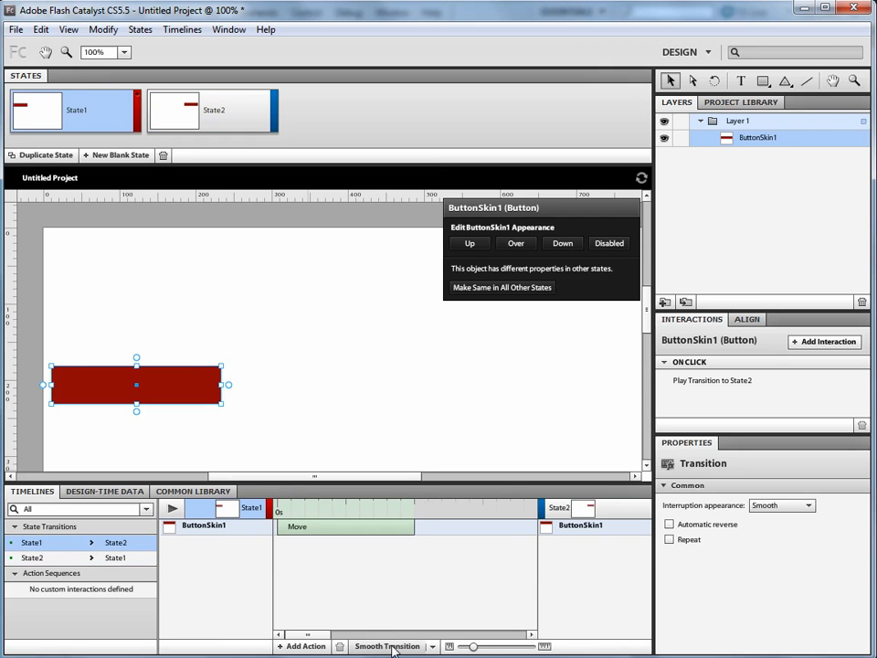
Step: Run the project in the browser and try the button's transition to State2
left_click(338, 333)
key("ctrl+Return")
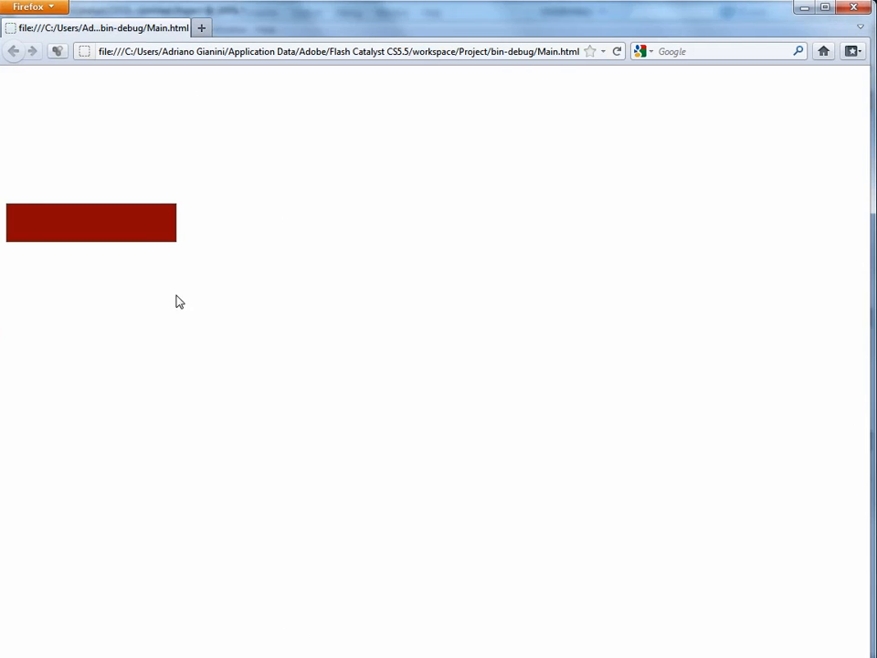
left_click(143, 216)
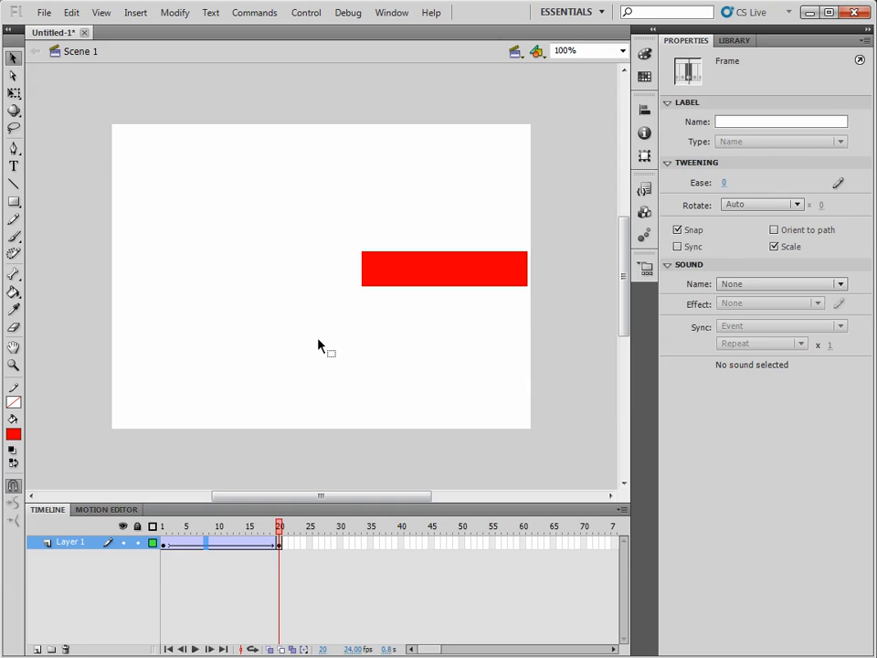
Step: Switch to Flash Professional, test the movie in the player, and close the preview
left_click(331, 310)
key("ctrl+Return")
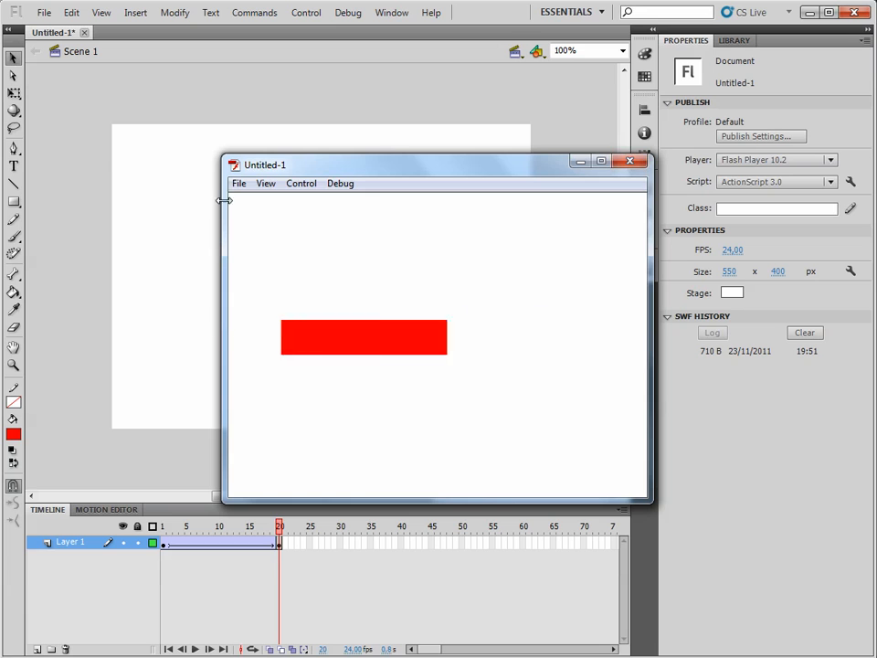
left_click(630, 163)
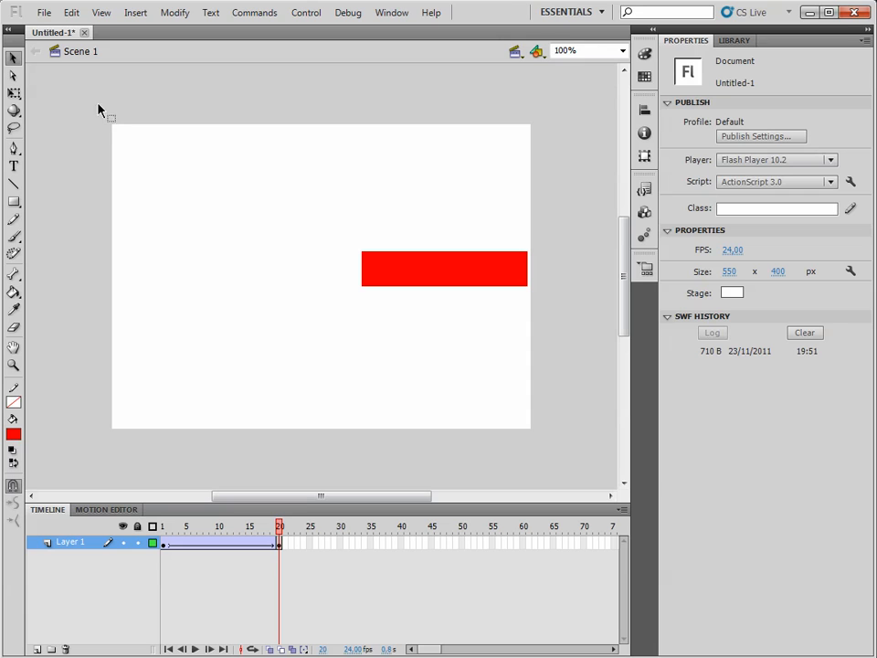
Step: Select the red button instance on the stage at frame 20
left_click_drag(546, 475, 560, 454)
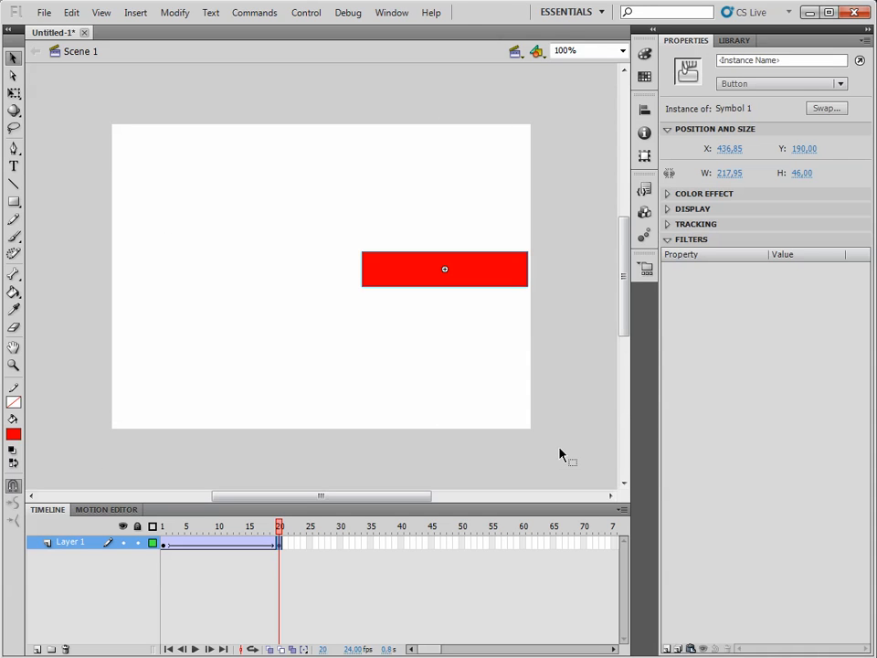